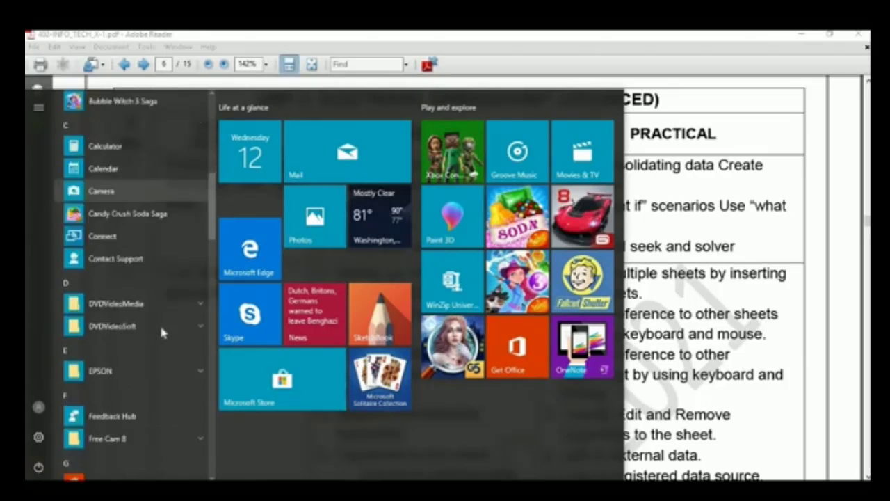
Step: Find the OpenOffice 4.1.7 program group among the installed apps and launch OpenOffice Calc from it
{"action": "scroll", "coordinate": [161, 327], "scroll_direction": "down", "scroll_amount": 5}
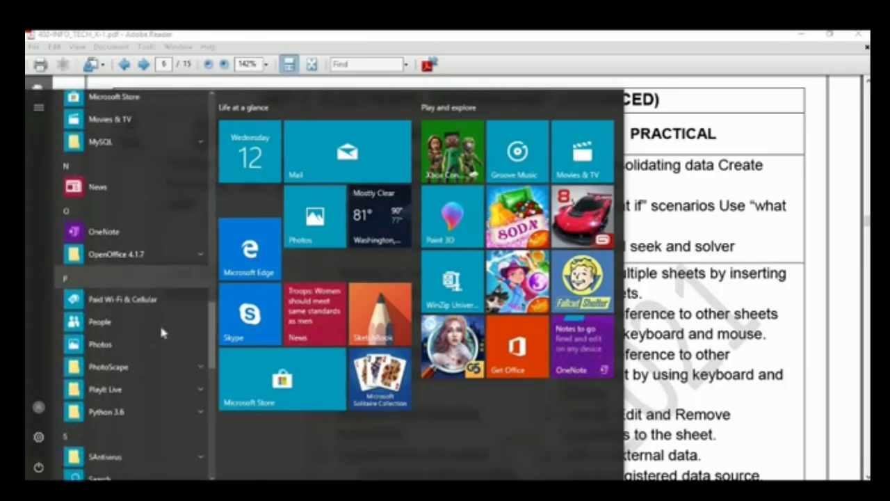
{"action": "scroll", "coordinate": [168, 320], "scroll_direction": "up", "scroll_amount": 5}
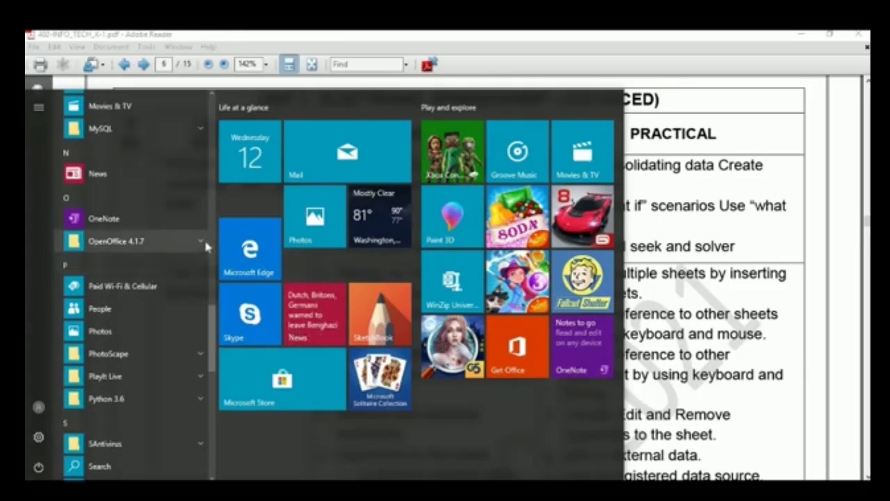
{"action": "left_click", "coordinate": [204, 241]}
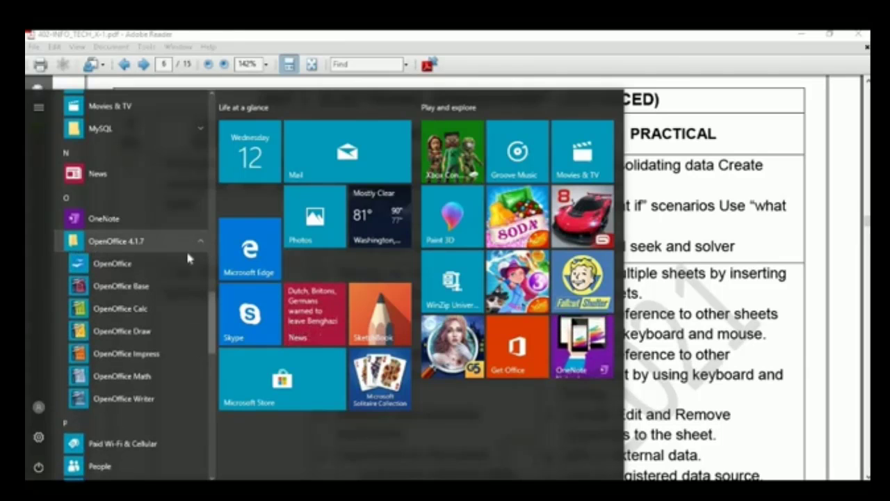
{"action": "left_click", "coordinate": [140, 309]}
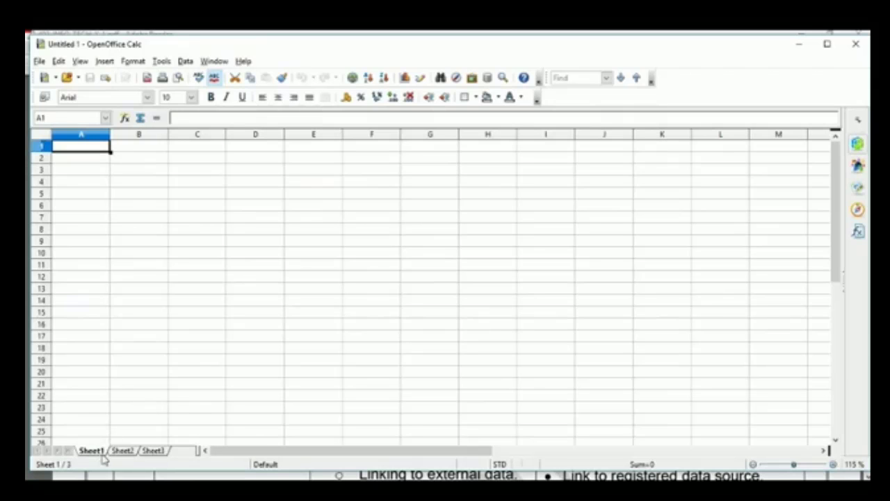
Step: Look through Sheet2 and Sheet3 of the blank spreadsheet and return to Sheet1
{"action": "left_click", "coordinate": [124, 451]}
{"action": "left_click", "coordinate": [152, 452]}
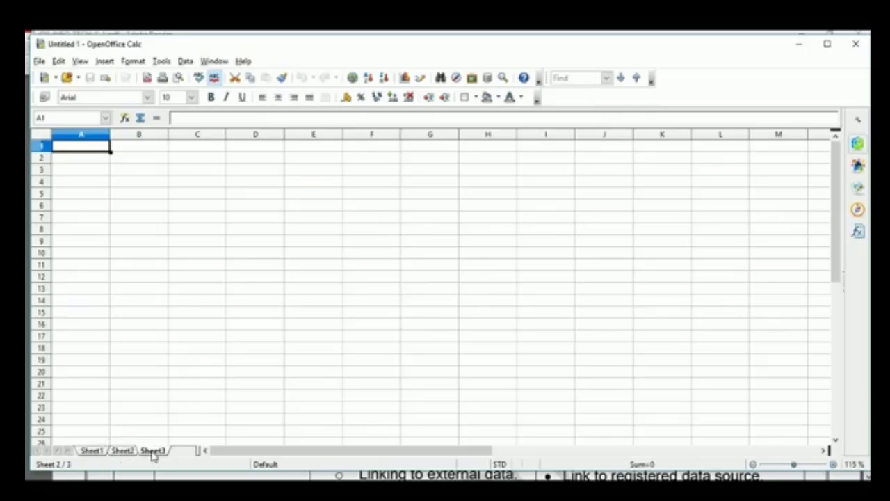
{"action": "left_click", "coordinate": [92, 451]}
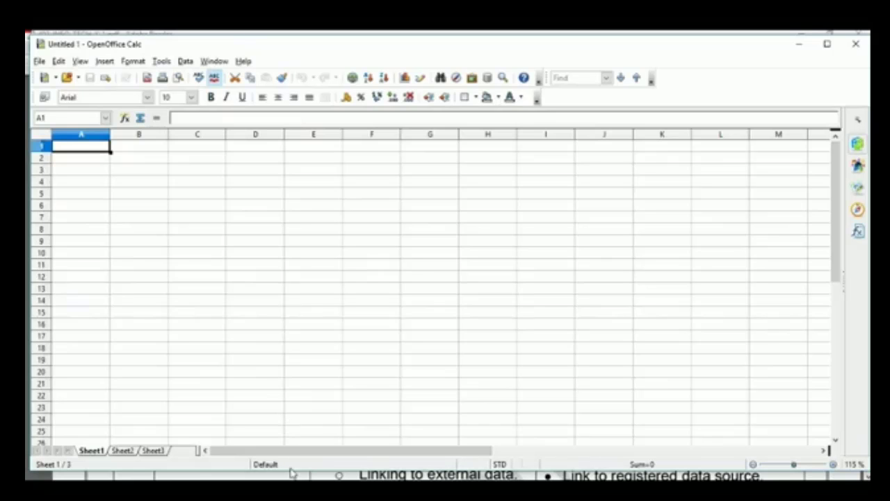
Step: Switch to the open consolidate.ods spreadsheet and enlarge its view to 130%
{"action": "mouse_move", "coordinate": [264, 487]}
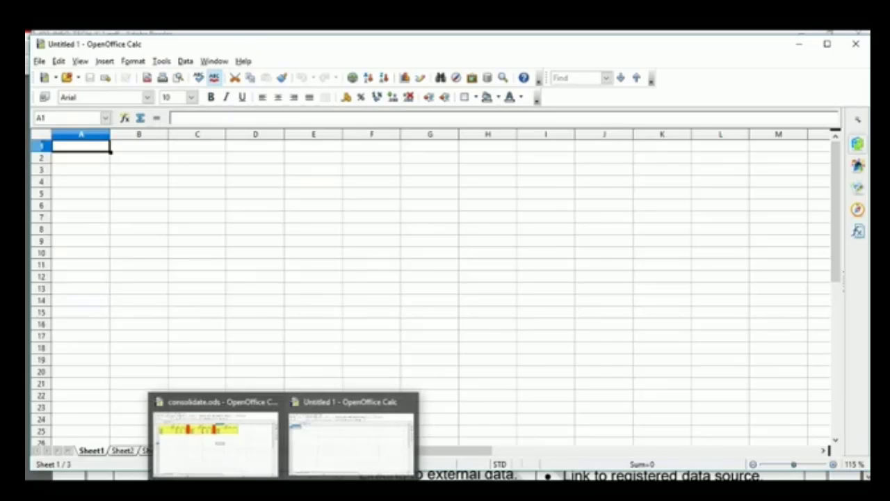
{"action": "left_click", "coordinate": [243, 442]}
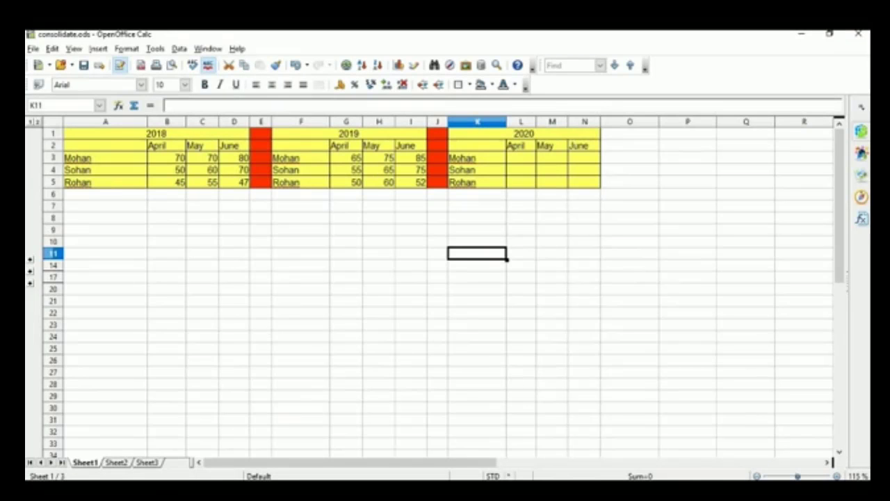
{"action": "left_click", "coordinate": [837, 477]}
{"action": "left_click", "coordinate": [837, 476]}
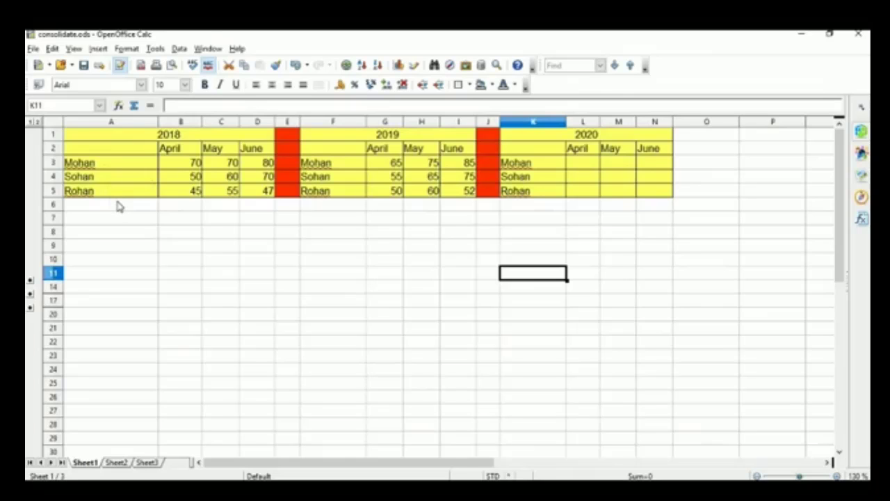
{"action": "key", "text": "Home"}
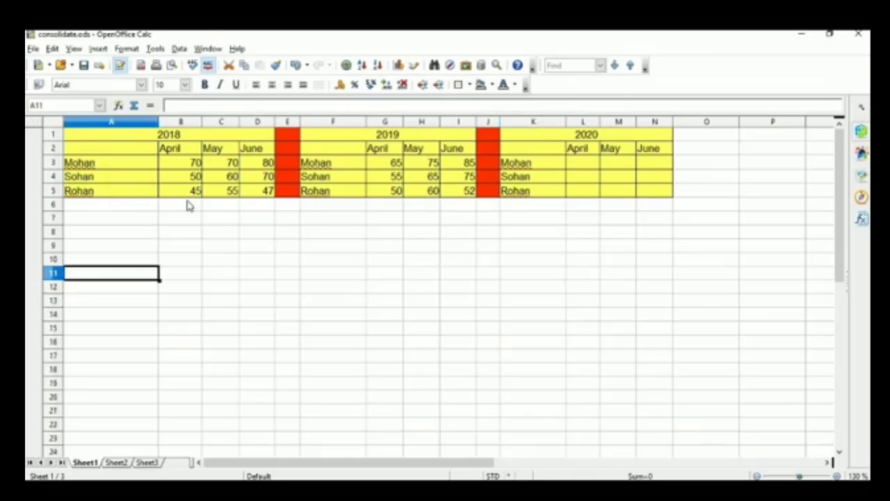
{"action": "left_click", "coordinate": [125, 152]}
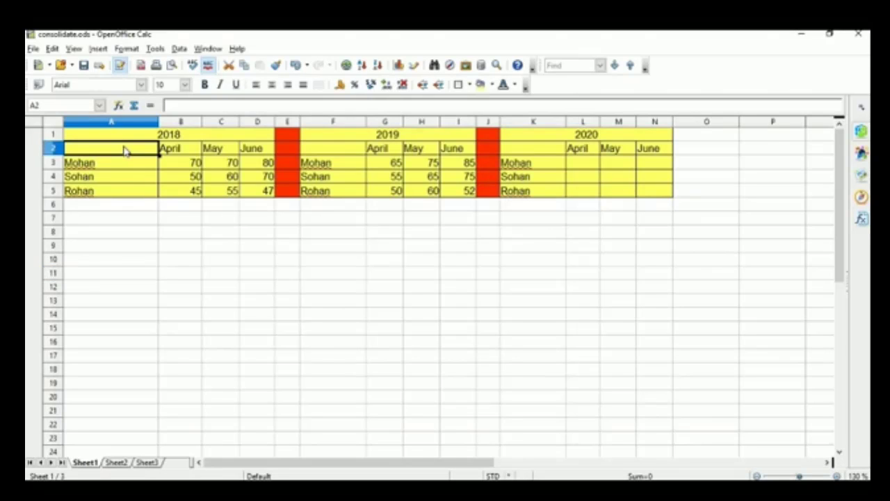
{"action": "left_click", "coordinate": [48, 105]}
{"action": "left_click", "coordinate": [40, 107]}
{"action": "left_click", "coordinate": [125, 223]}
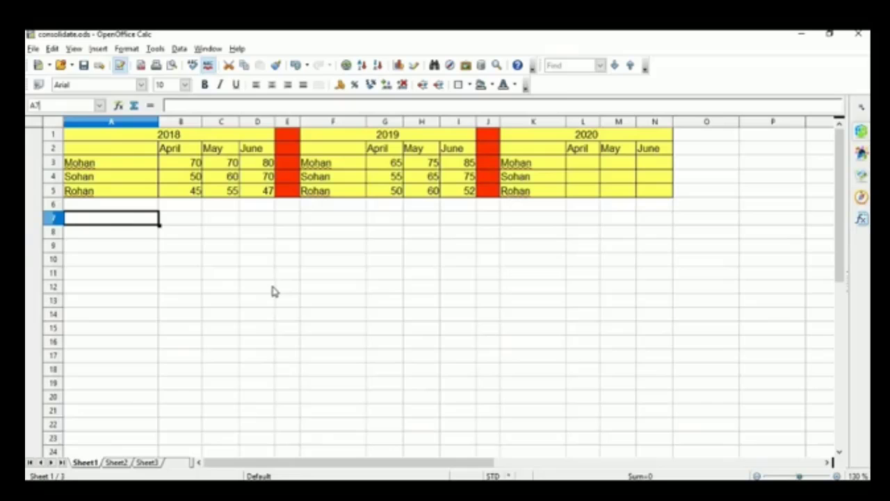
Step: Check the Consolidating data section of the Data Analysis PDF in Adobe Reader, and return to consolidate.ods in OpenOffice Calc
{"action": "key", "text": "alt+Tab"}
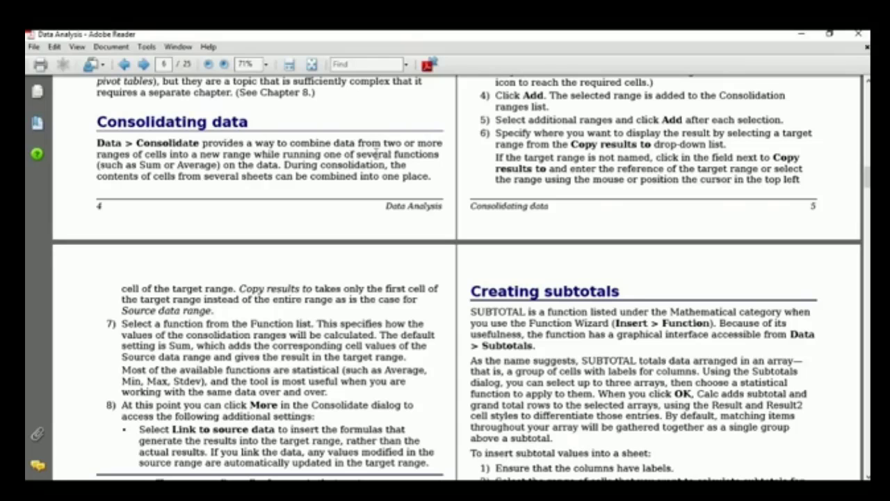
{"action": "key", "text": "alt+Tab"}
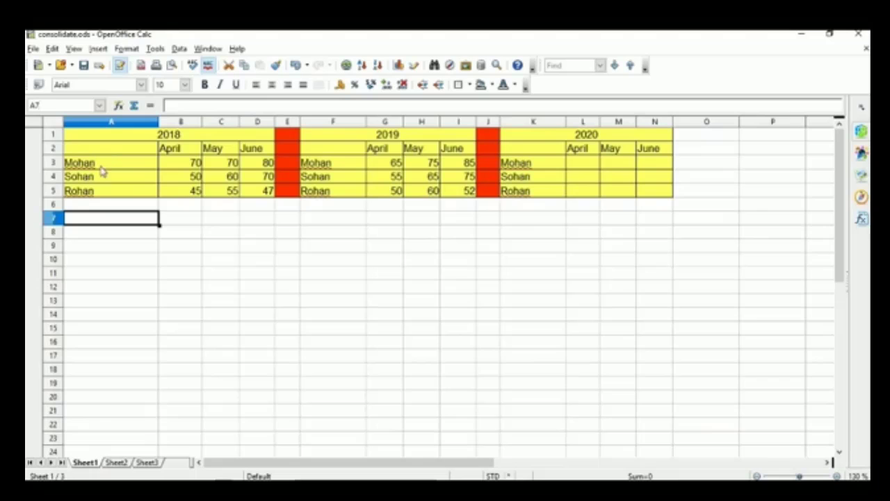
{"action": "left_click", "coordinate": [103, 164]}
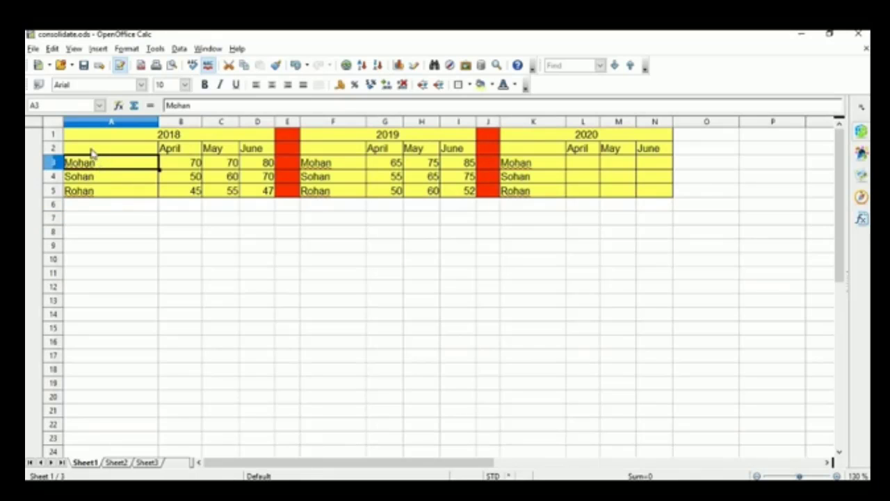
{"action": "left_click", "coordinate": [94, 149]}
{"action": "left_click_drag", "start_coordinate": [120, 163], "coordinate": [256, 200]}
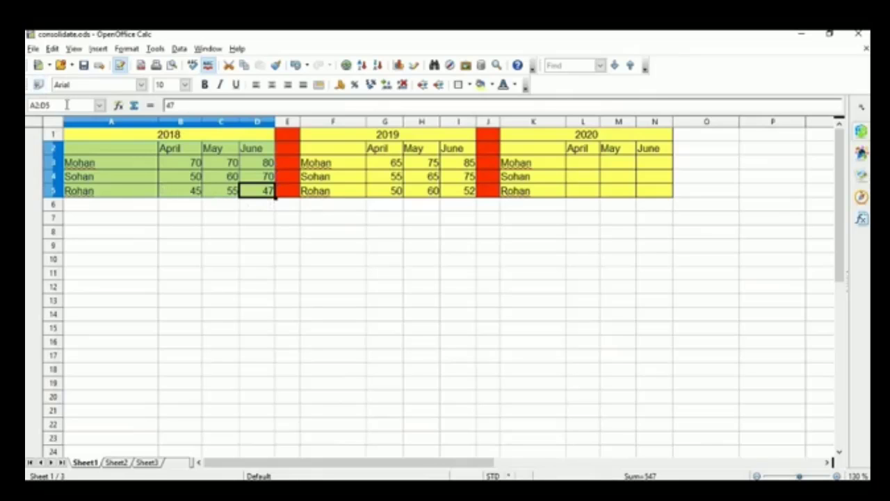
{"action": "left_click", "coordinate": [48, 105]}
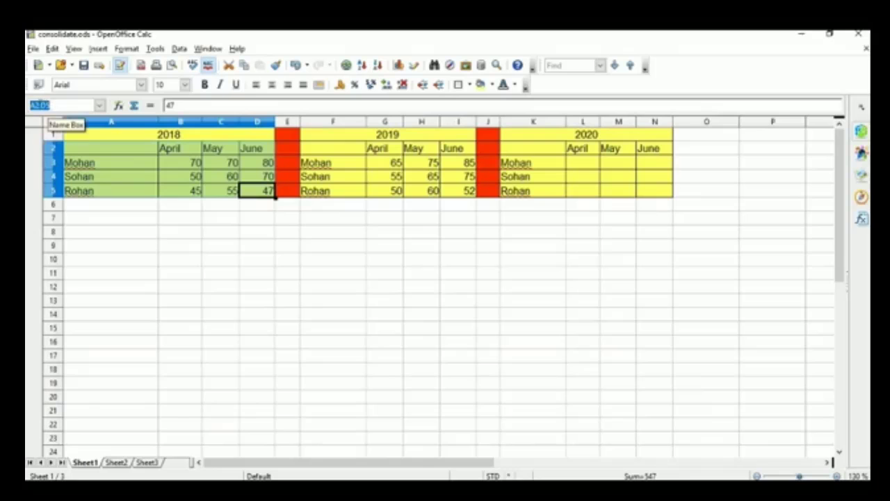
{"action": "left_click", "coordinate": [107, 154]}
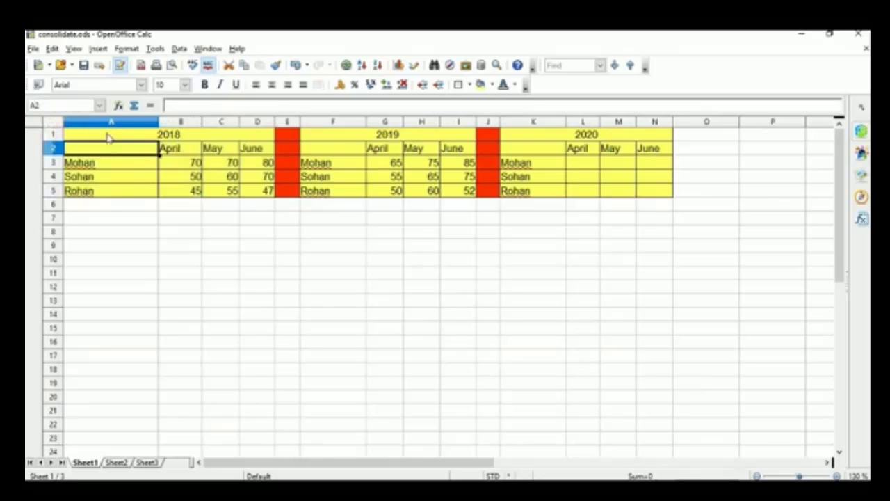
{"action": "left_click", "coordinate": [264, 197]}
{"action": "left_click_drag", "start_coordinate": [90, 153], "coordinate": [253, 198]}
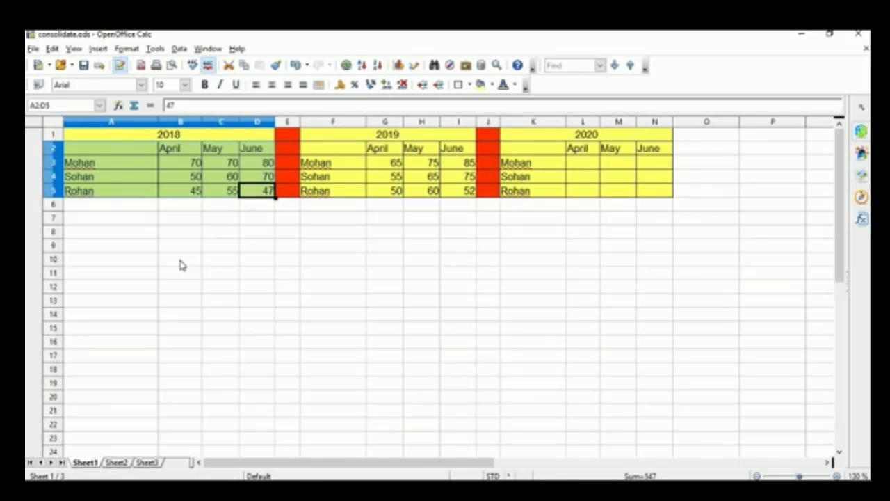
{"action": "left_click", "coordinate": [164, 233]}
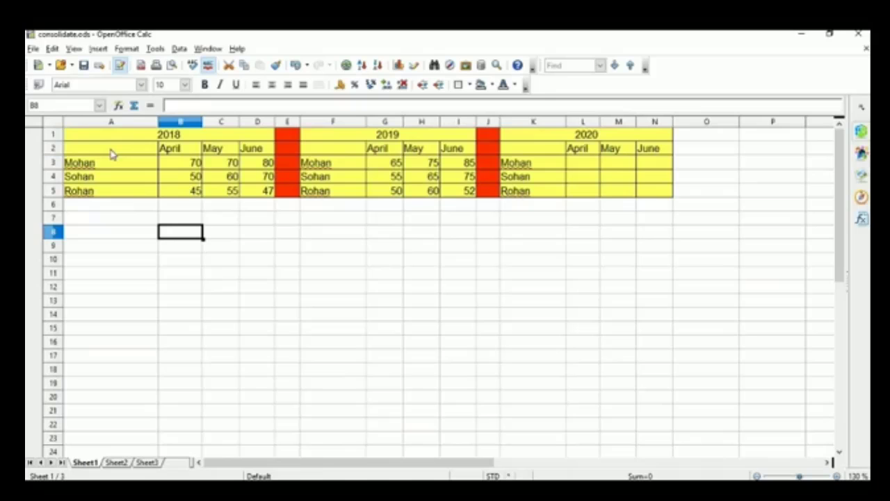
Step: Name the 2018 table's cell range A2:D5 as range1, including its month and student labels but not the year heading
{"action": "left_click_drag", "start_coordinate": [115, 148], "coordinate": [260, 191]}
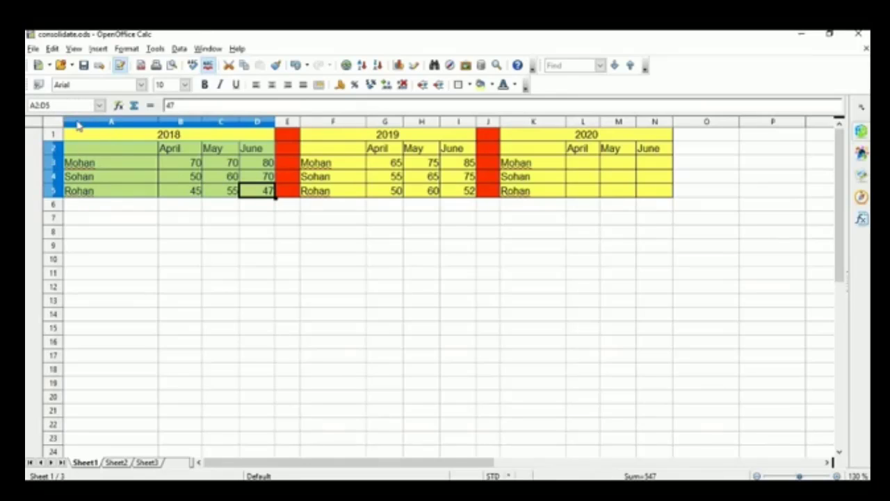
{"action": "key", "text": "BackSpace"}
{"action": "key", "text": "BackSpace"}
{"action": "key", "text": "BackSpace"}
{"action": "key", "text": "BackSpace"}
{"action": "type", "text": "ran"}
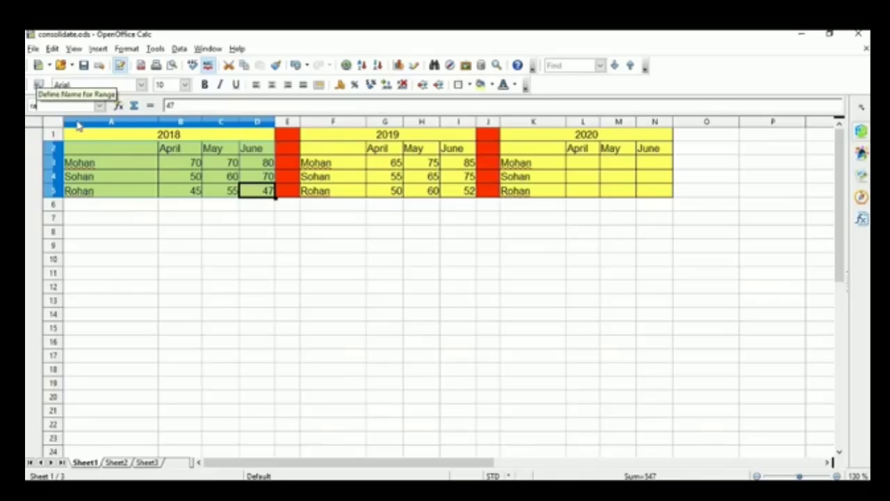
{"action": "type", "text": "g"}
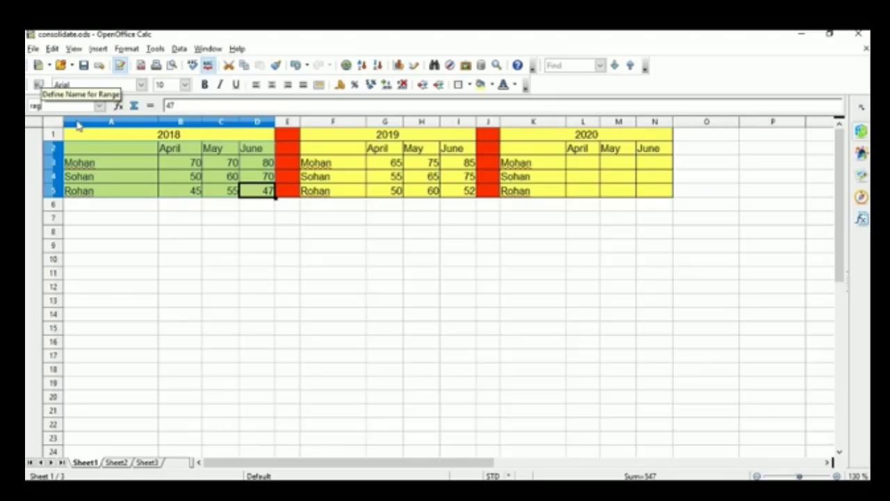
{"action": "key", "text": "BackSpace"}
{"action": "type", "text": "nge1"}
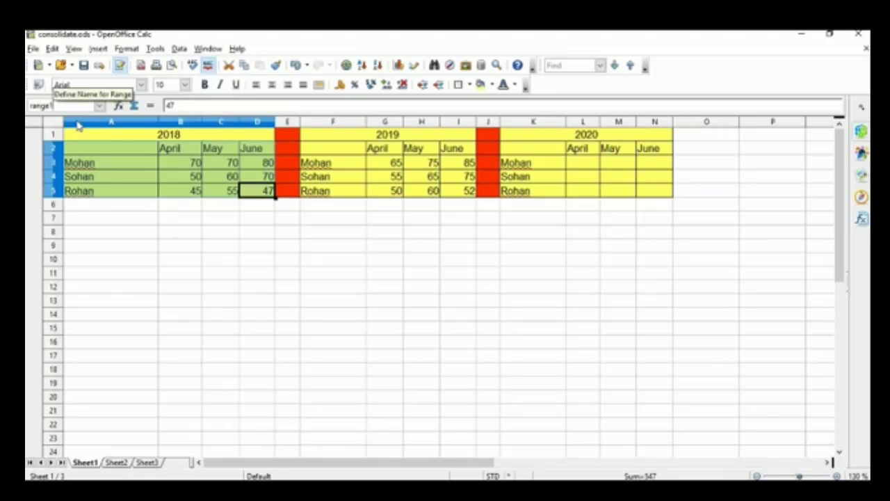
{"action": "key", "text": "Return"}
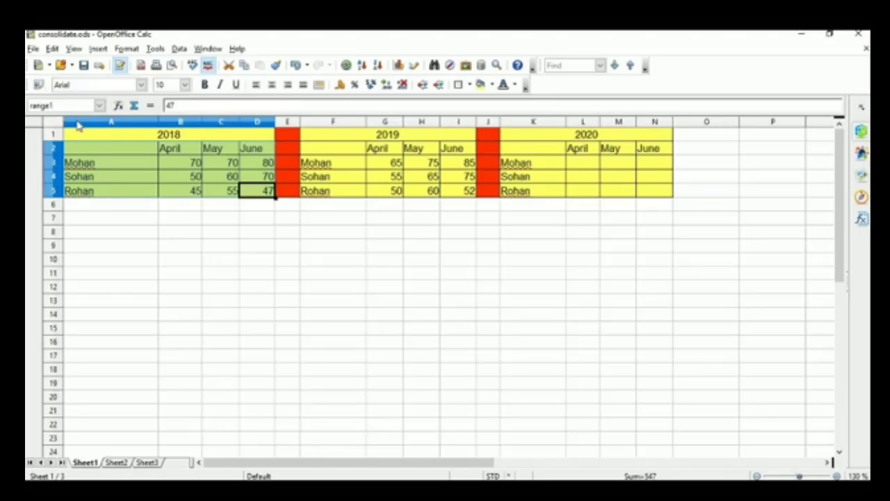
Step: Reselect the 2018 table's cells A2:D5 to check their range name, and clear the selection
{"action": "left_click", "coordinate": [155, 291]}
{"action": "left_click_drag", "start_coordinate": [89, 149], "coordinate": [258, 193]}
{"action": "left_click", "coordinate": [270, 235]}
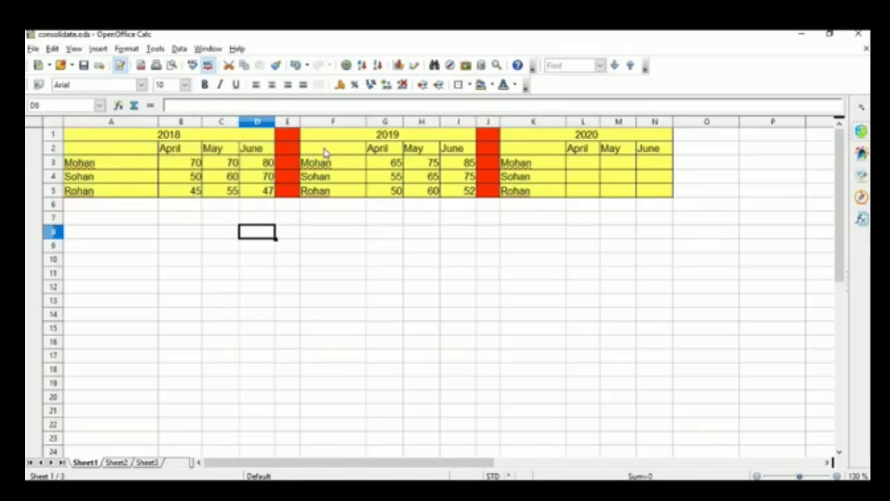
Step: Name the 2019 table's cell range F2:I5 as range2 and deselect it
{"action": "left_click_drag", "start_coordinate": [317, 151], "coordinate": [462, 196]}
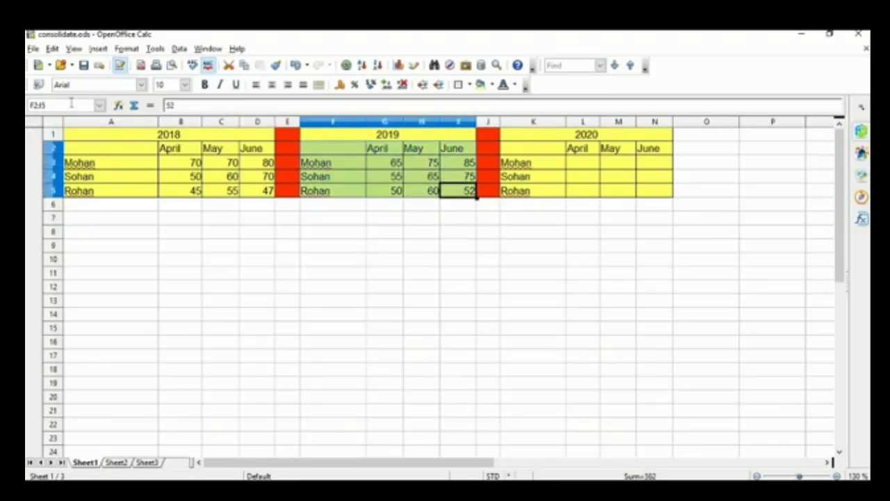
{"action": "key", "text": "BackSpace"}
{"action": "key", "text": "BackSpace"}
{"action": "type", "text": "ra"}
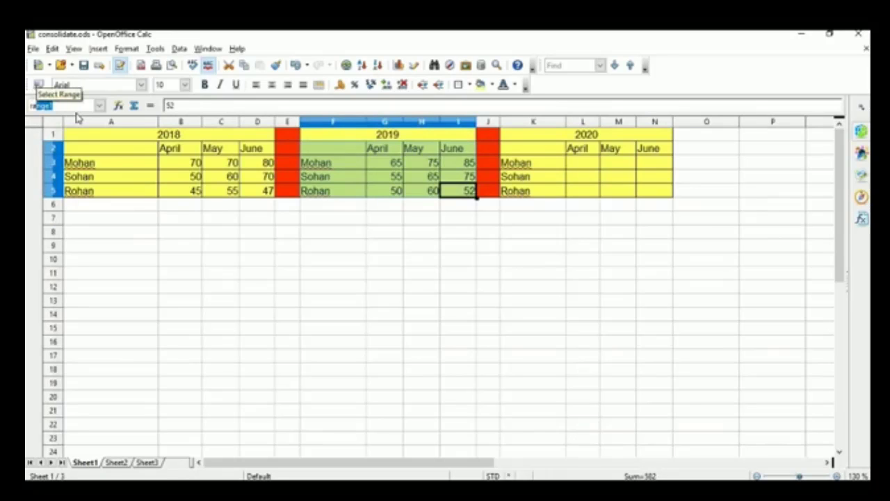
{"action": "type", "text": "nge1"}
{"action": "key", "text": "Return"}
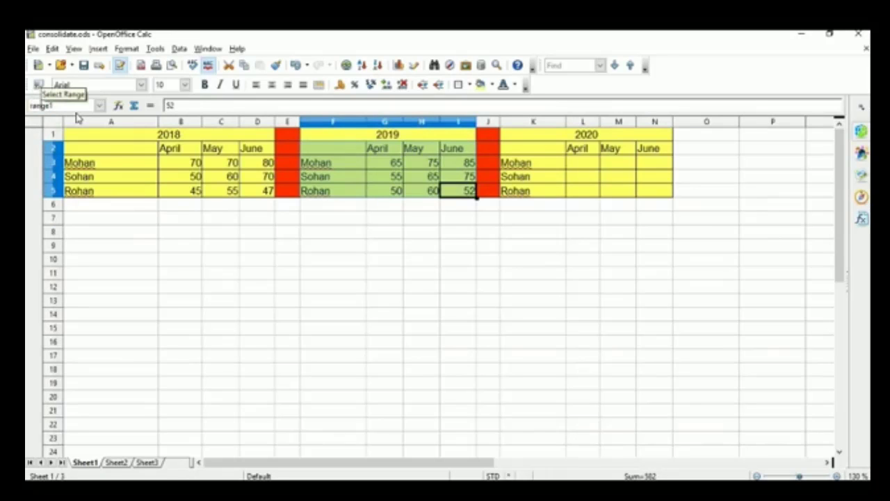
{"action": "key", "text": "BackSpace"}
{"action": "type", "text": "2"}
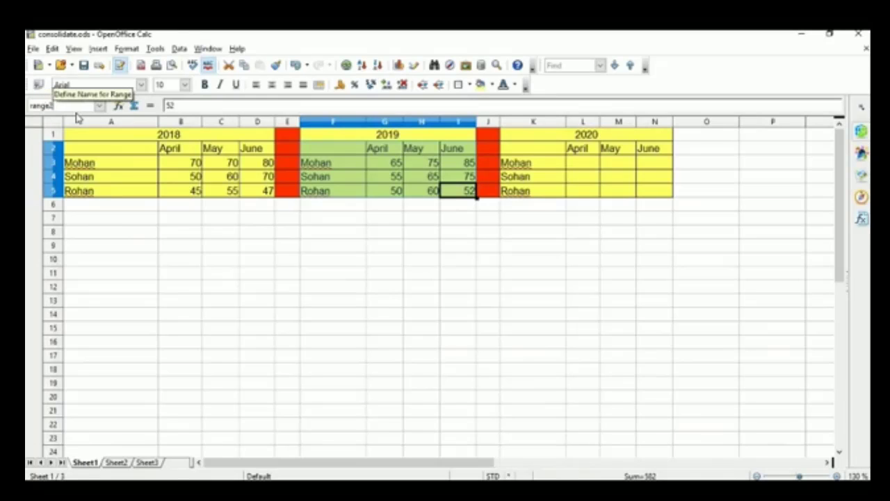
{"action": "key", "text": "Return"}
{"action": "left_click", "coordinate": [292, 306]}
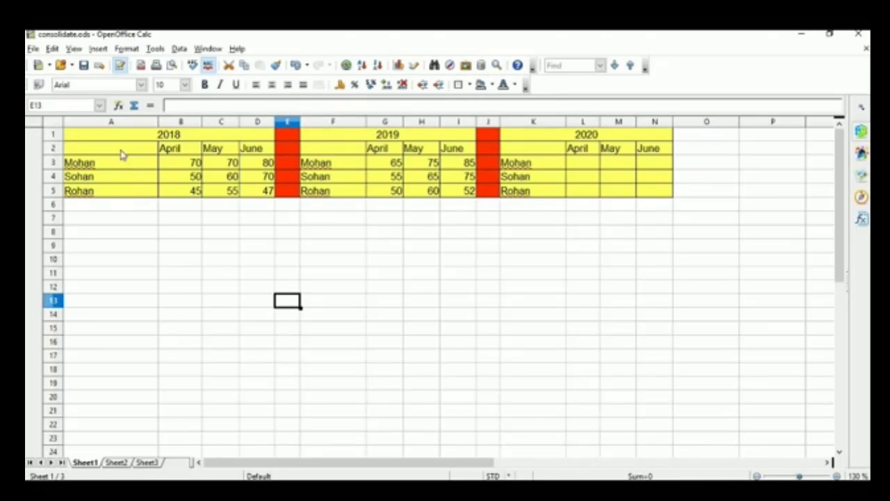
Step: Start a data consolidation on Sheet1 of the Untitled 1 spreadsheet, using Sum as the function
{"action": "left_click_drag", "start_coordinate": [74, 149], "coordinate": [243, 184]}
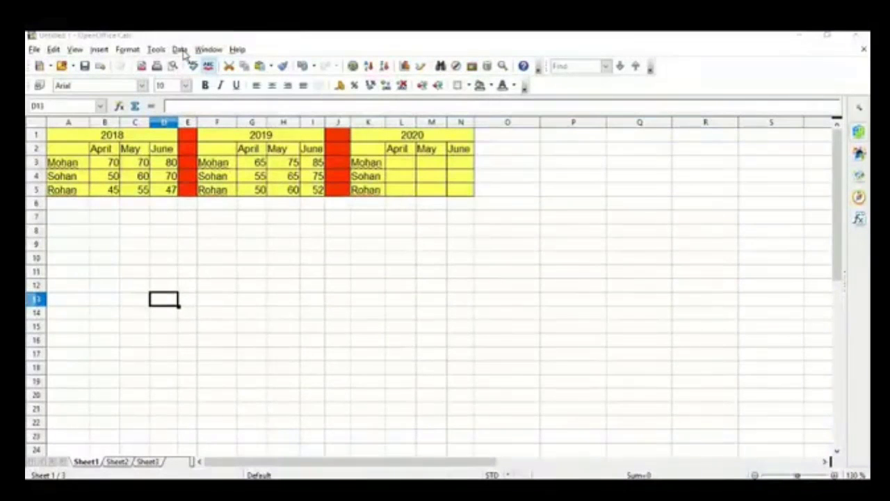
{"action": "left_click", "coordinate": [182, 50]}
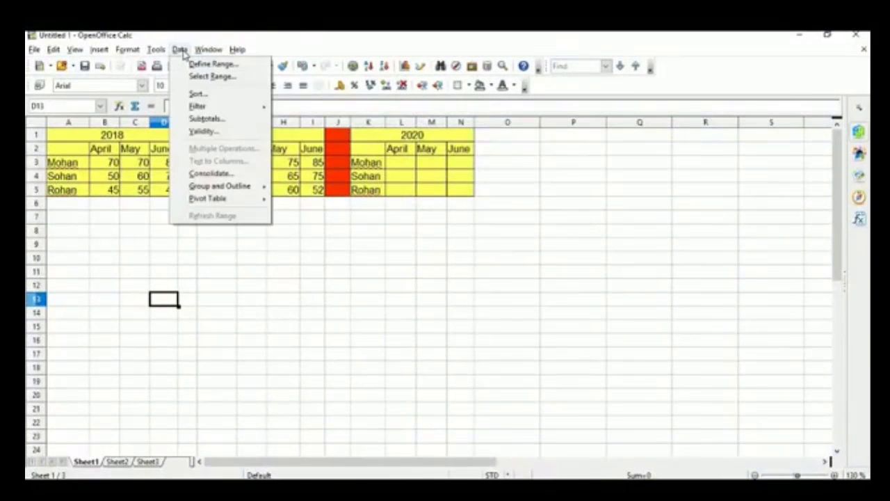
{"action": "left_click", "coordinate": [220, 175]}
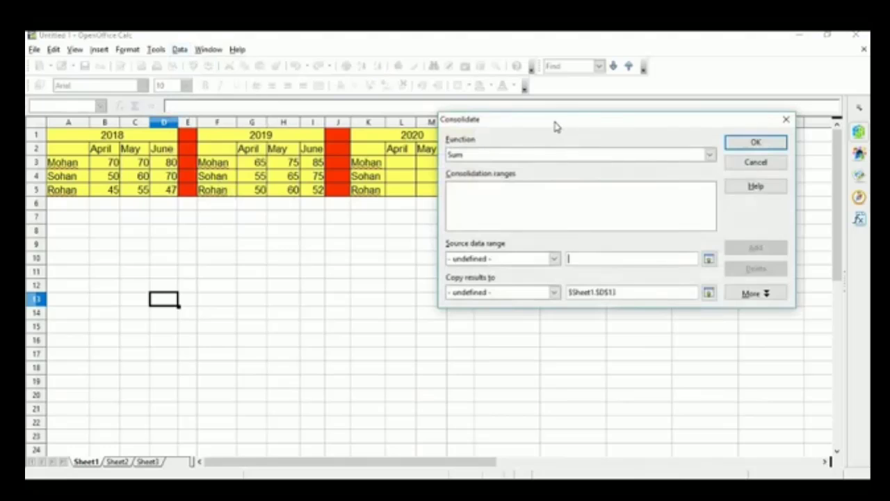
{"action": "left_click_drag", "start_coordinate": [555, 127], "coordinate": [414, 238]}
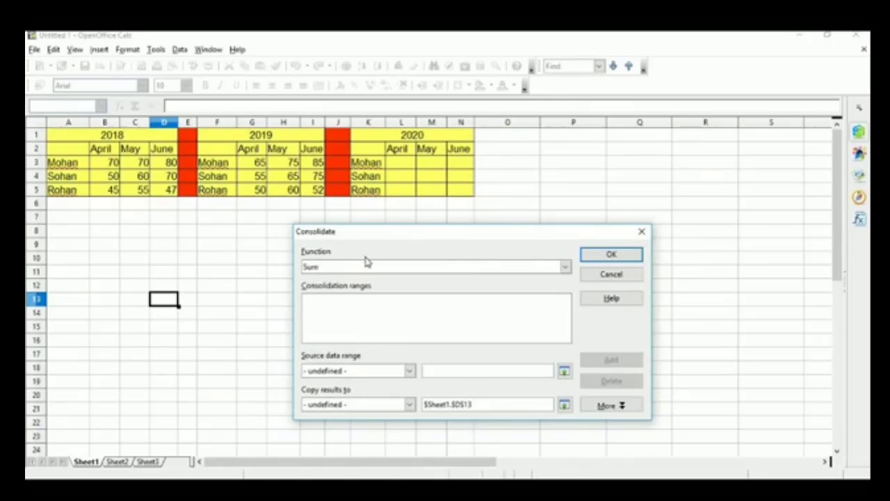
{"action": "left_click", "coordinate": [566, 266]}
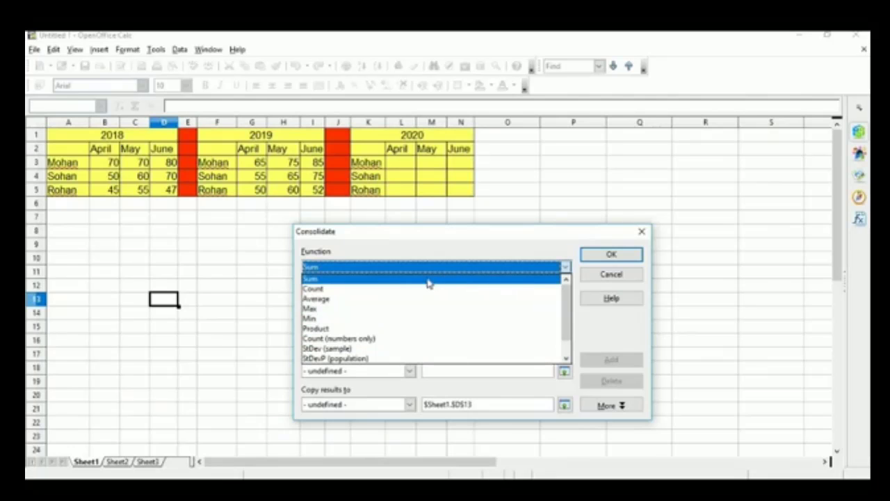
{"action": "left_click", "coordinate": [321, 283]}
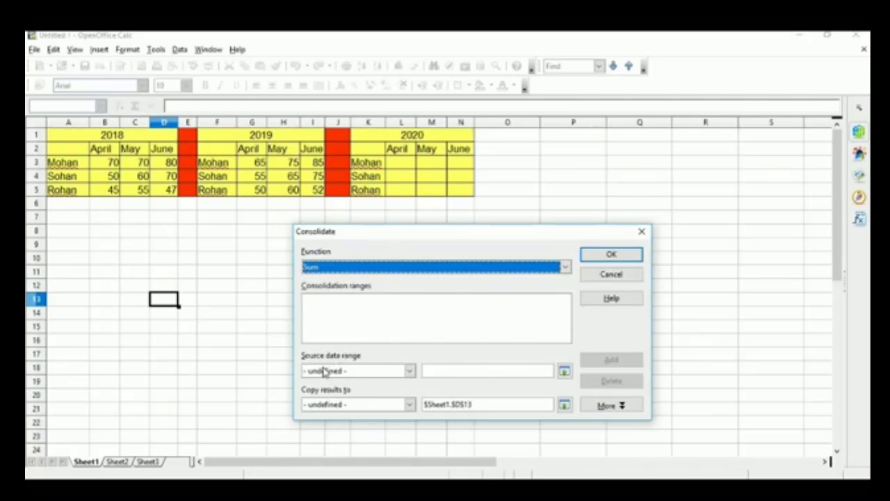
Step: Add the named ranges range1 and range2 to the consolidation ranges as source data
{"action": "left_click", "coordinate": [410, 371]}
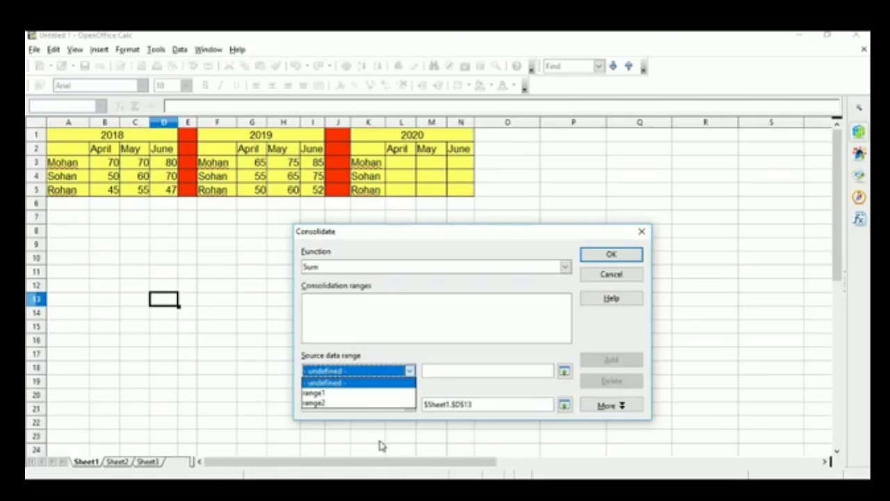
{"action": "left_click", "coordinate": [344, 395]}
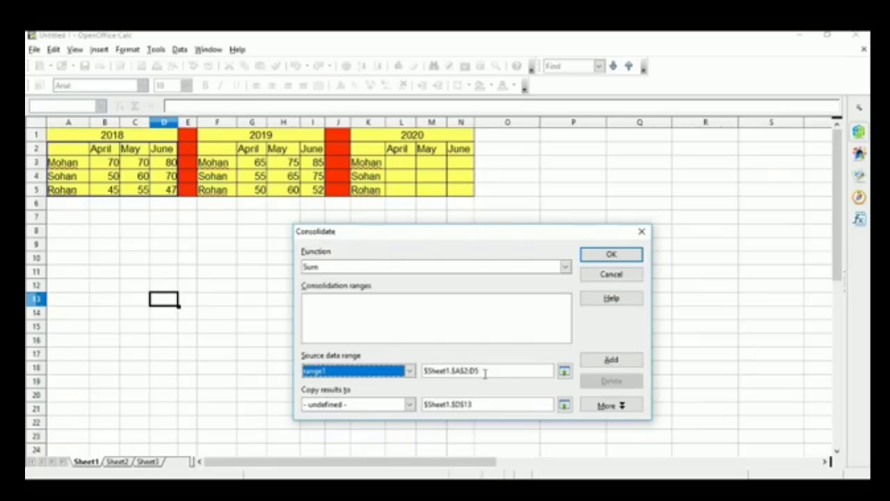
{"action": "left_click", "coordinate": [612, 361]}
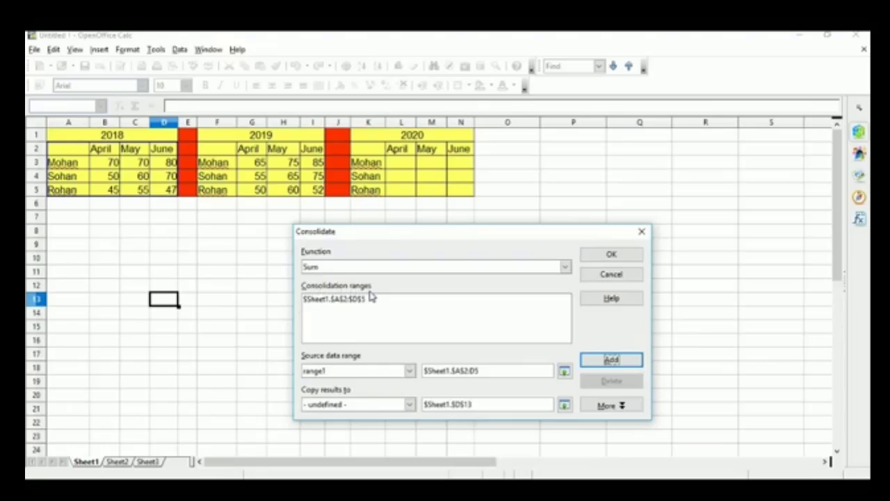
{"action": "left_click", "coordinate": [410, 372]}
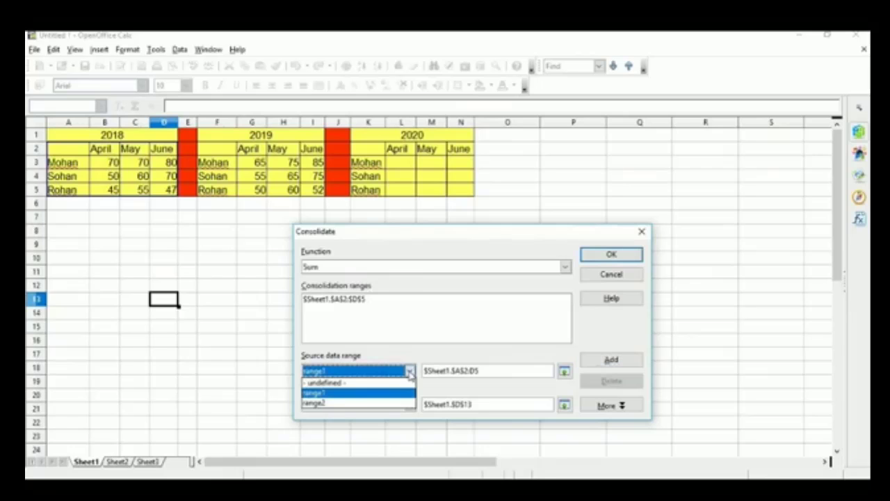
{"action": "left_click", "coordinate": [359, 408]}
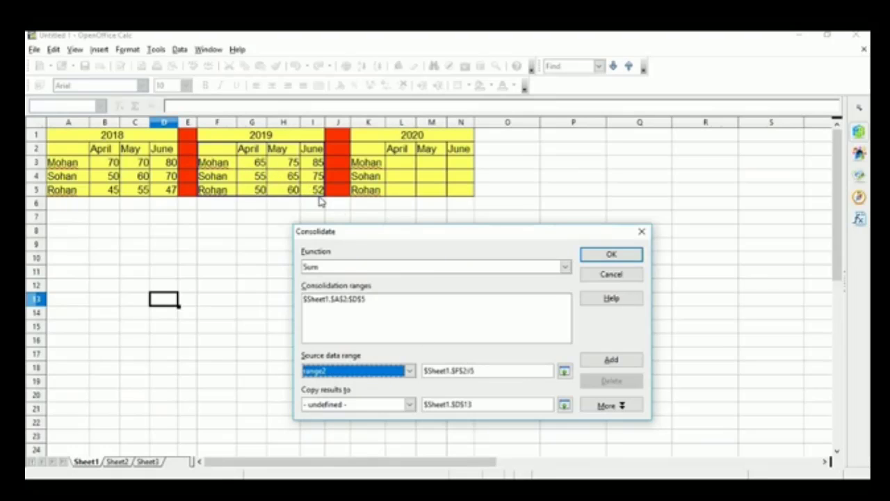
{"action": "left_click", "coordinate": [612, 361]}
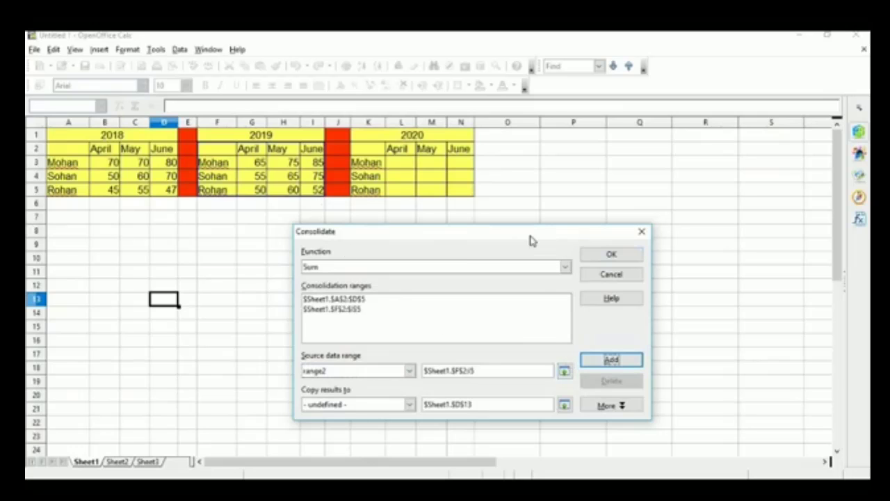
Step: Set the consolidation results to be copied to cell B9 of Sheet1, below the 2018 table
{"action": "left_click_drag", "start_coordinate": [528, 235], "coordinate": [615, 203]}
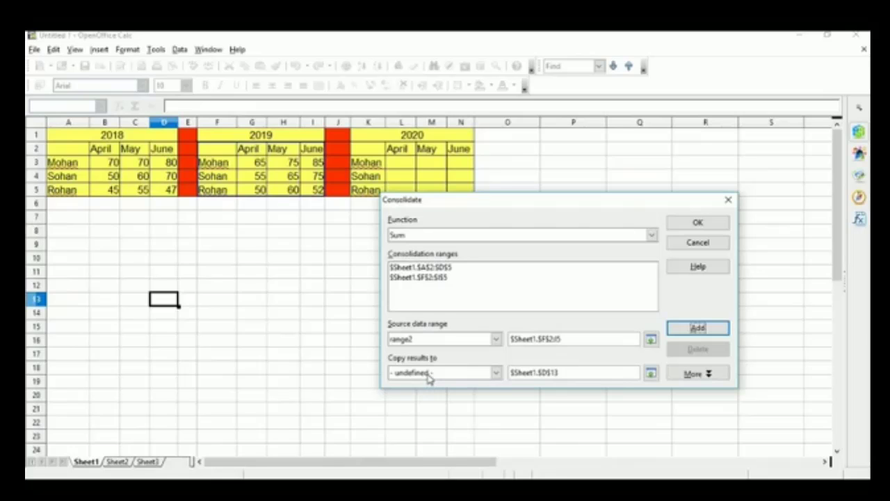
{"action": "left_click", "coordinate": [497, 372]}
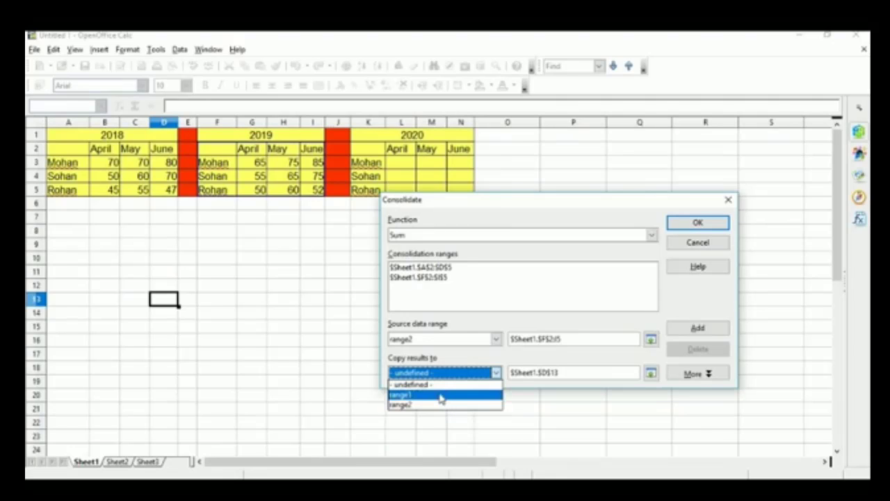
{"action": "left_click", "coordinate": [462, 364]}
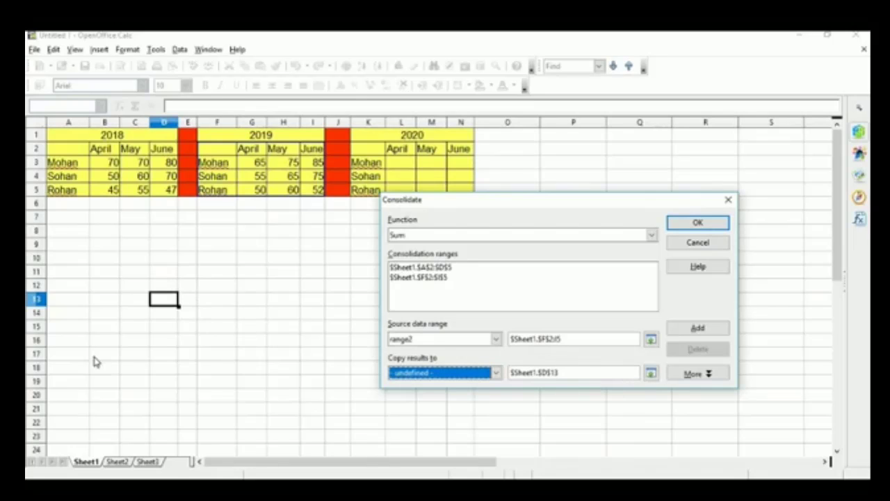
{"action": "left_click", "coordinate": [651, 375]}
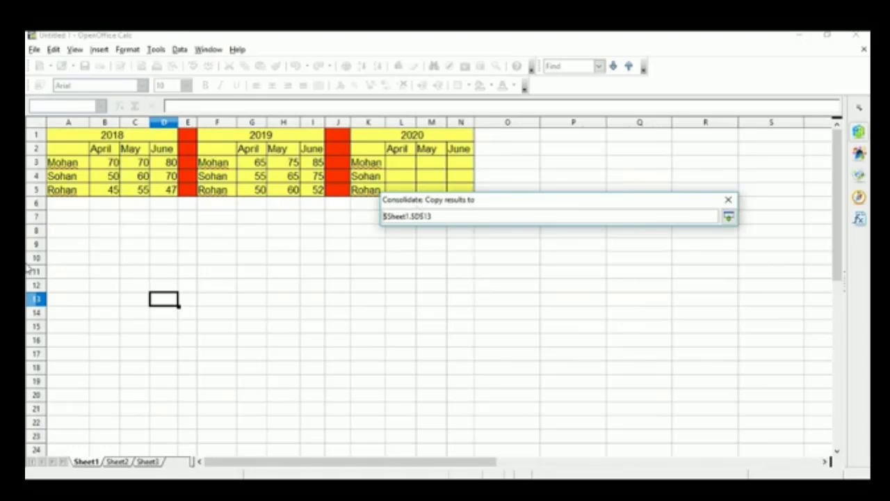
{"action": "left_click", "coordinate": [110, 249]}
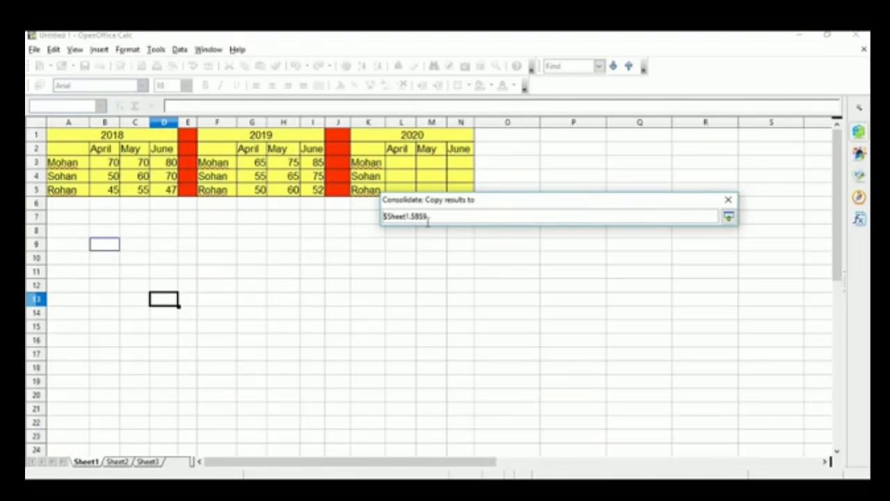
{"action": "left_click", "coordinate": [729, 217]}
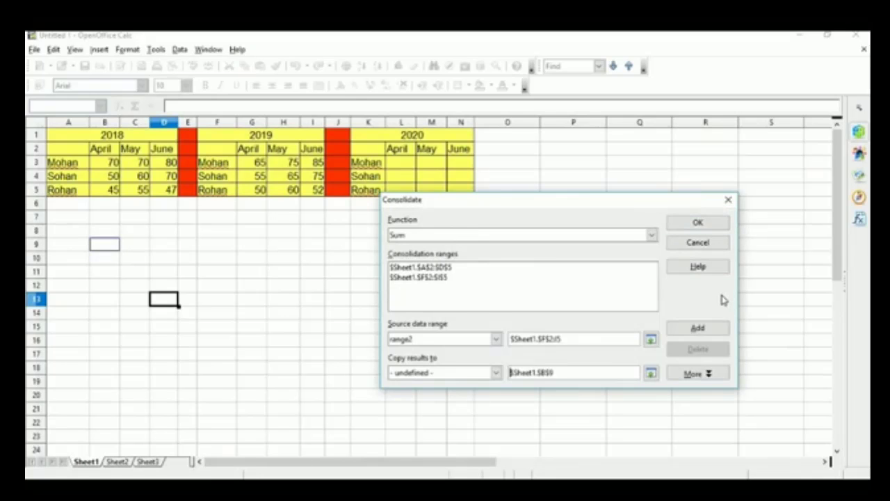
Step: Consolidate by row labels and column labels with a link to the source data, and run the consolidation
{"action": "left_click", "coordinate": [699, 373]}
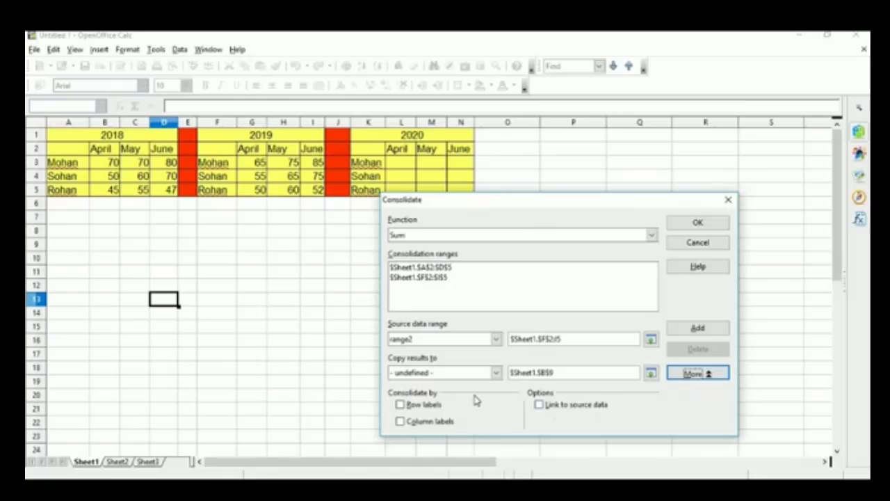
{"action": "left_click", "coordinate": [401, 406]}
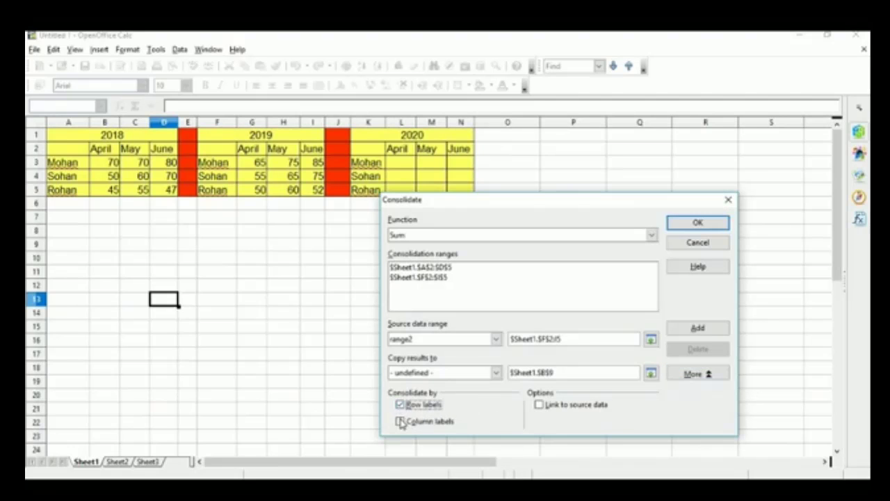
{"action": "left_click", "coordinate": [462, 422]}
{"action": "left_click", "coordinate": [533, 408]}
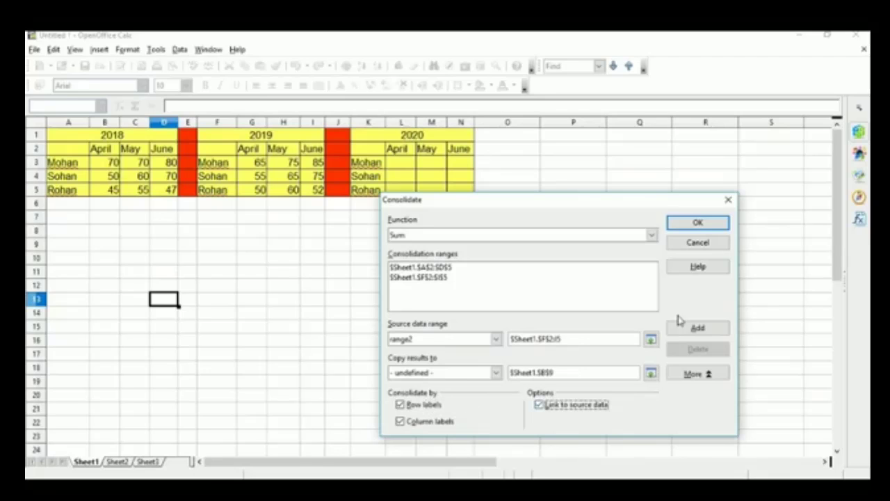
{"action": "left_click", "coordinate": [697, 222]}
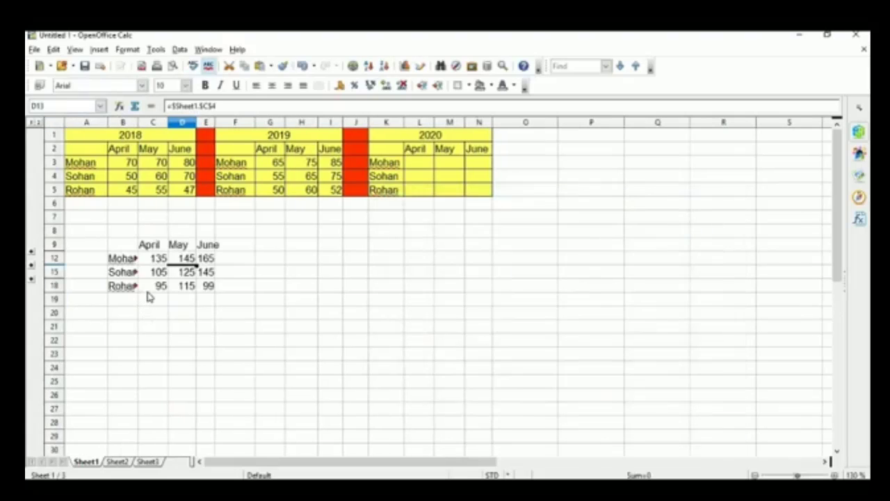
Step: Widen columns B and E so the consolidated table's labels and June figures fit, and clear the selection
{"action": "left_click", "coordinate": [124, 121]}
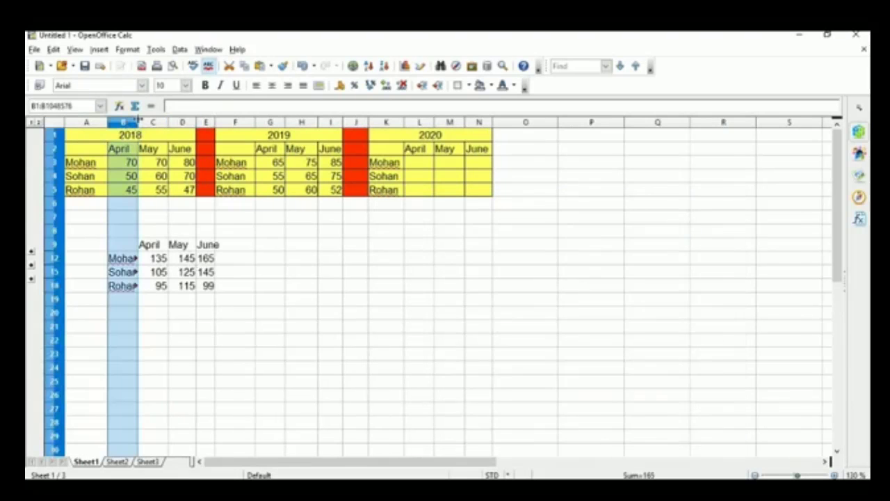
{"action": "left_click_drag", "start_coordinate": [139, 122], "coordinate": [154, 123]}
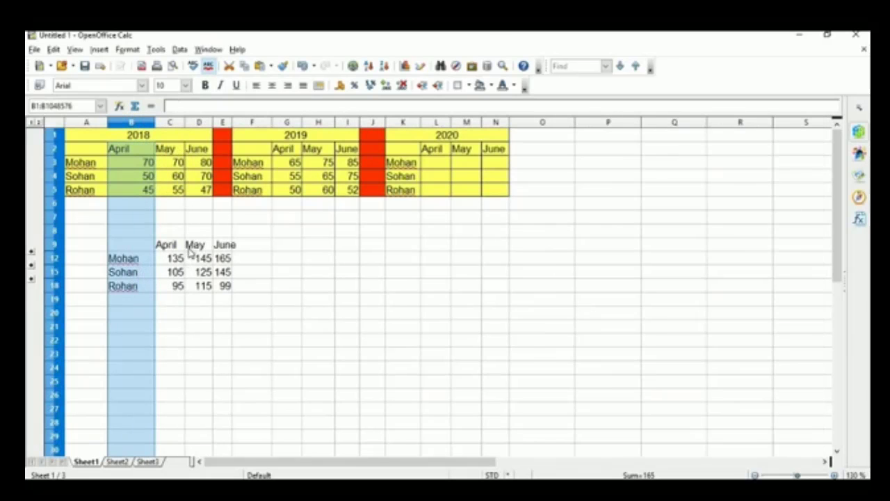
{"action": "left_click", "coordinate": [285, 299]}
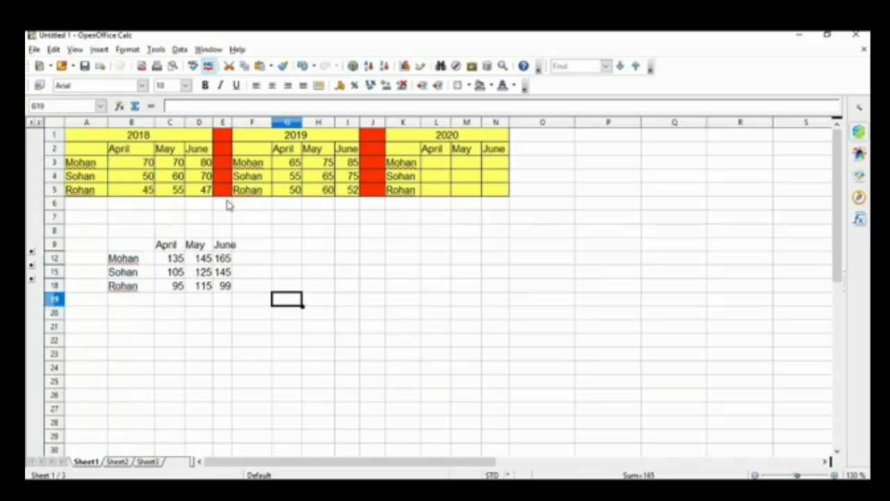
{"action": "left_click", "coordinate": [224, 122]}
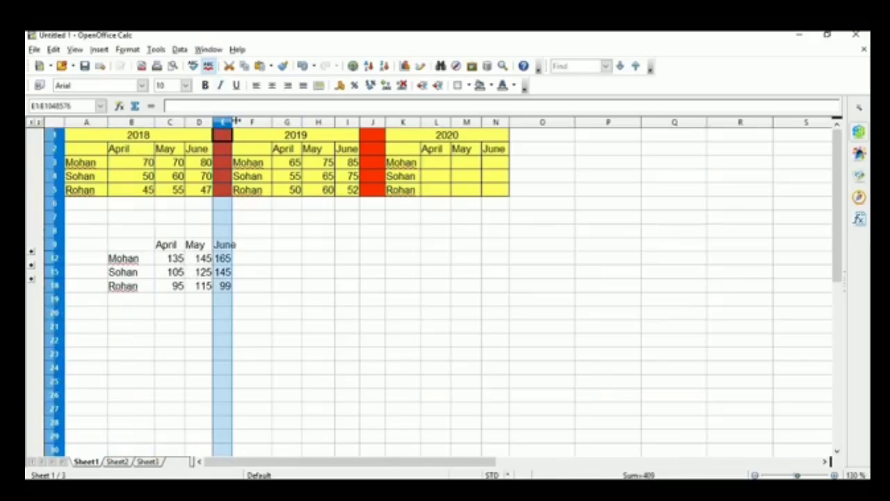
{"action": "left_click_drag", "start_coordinate": [232, 122], "coordinate": [247, 123]}
{"action": "left_click", "coordinate": [205, 327]}
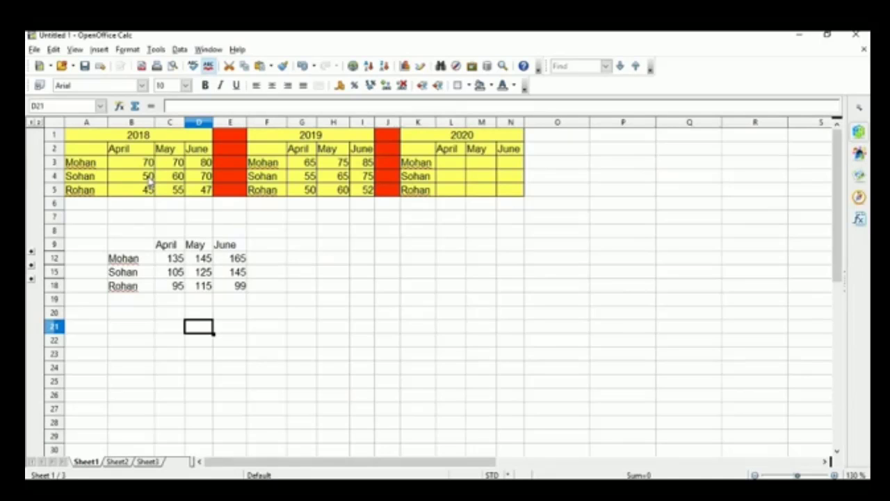
Step: Change the 2018 source values to 80 in B4 and 70 in C5 to test the consolidated table's link
{"action": "left_click", "coordinate": [149, 180]}
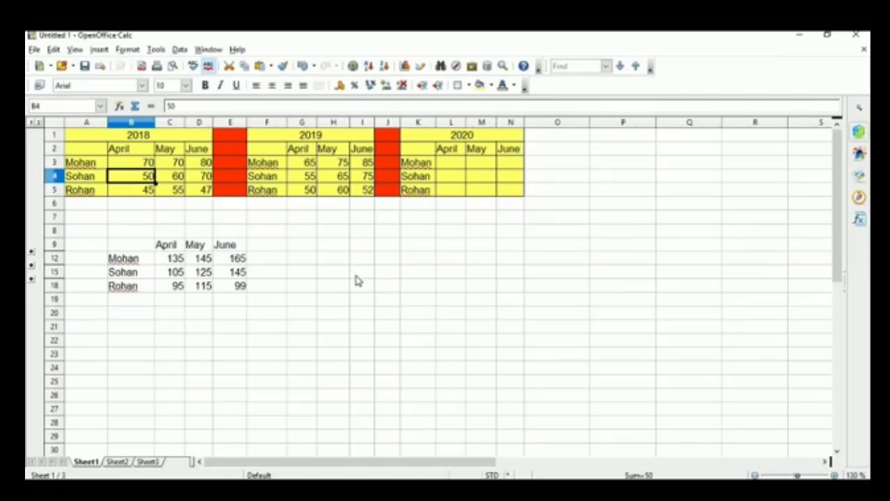
{"action": "type", "text": "80"}
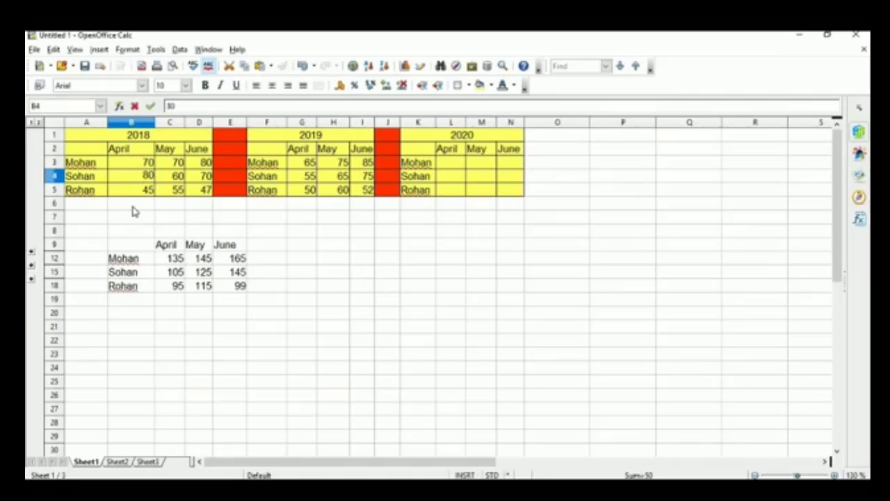
{"action": "key", "text": "Return"}
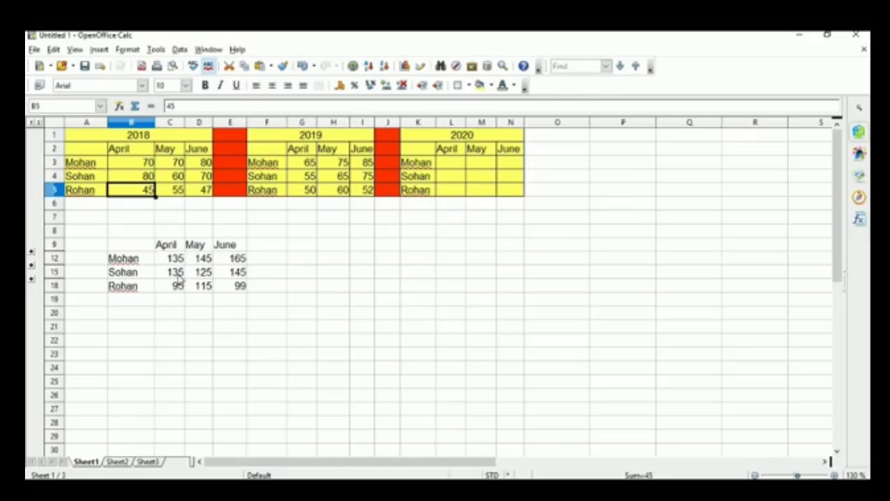
{"action": "left_click", "coordinate": [177, 195]}
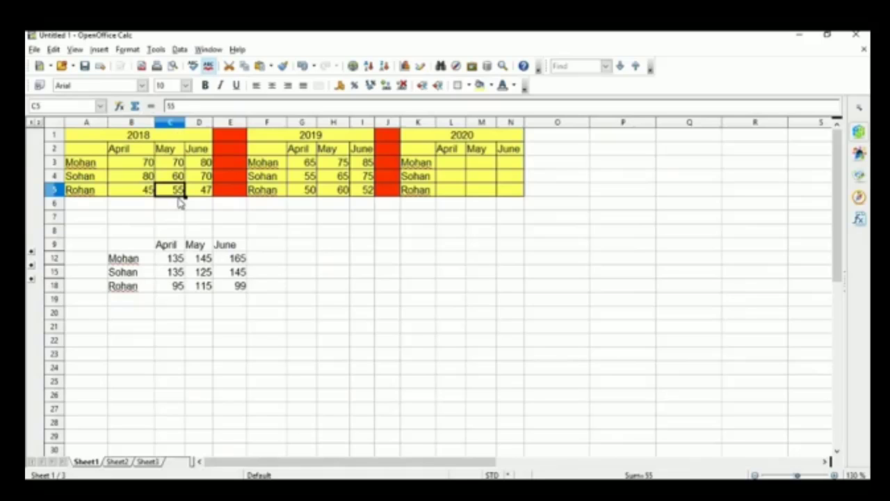
{"action": "type", "text": "70"}
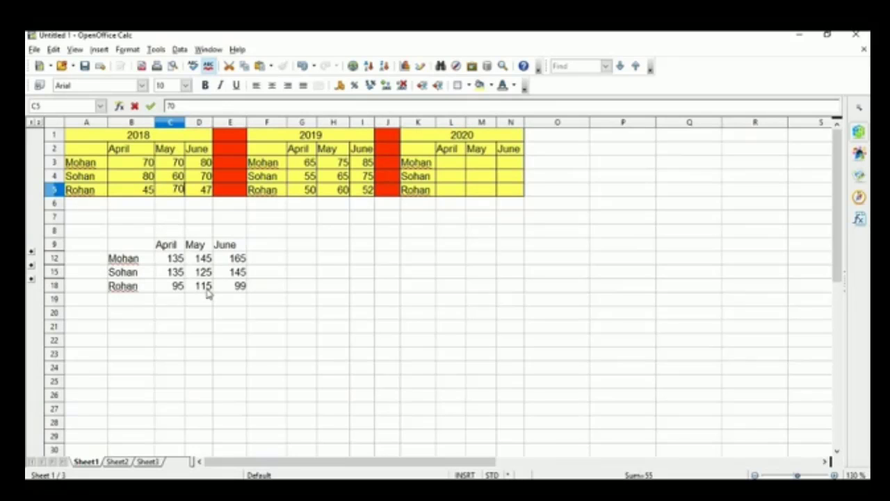
{"action": "key", "text": "Return"}
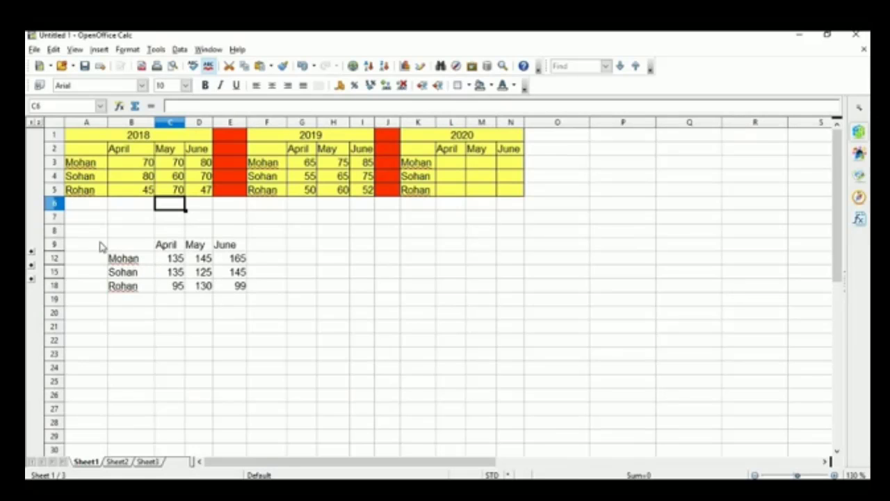
Step: Expand the consolidated table's first row group and widen column B to fit its full source labels
{"action": "left_click", "coordinate": [31, 255]}
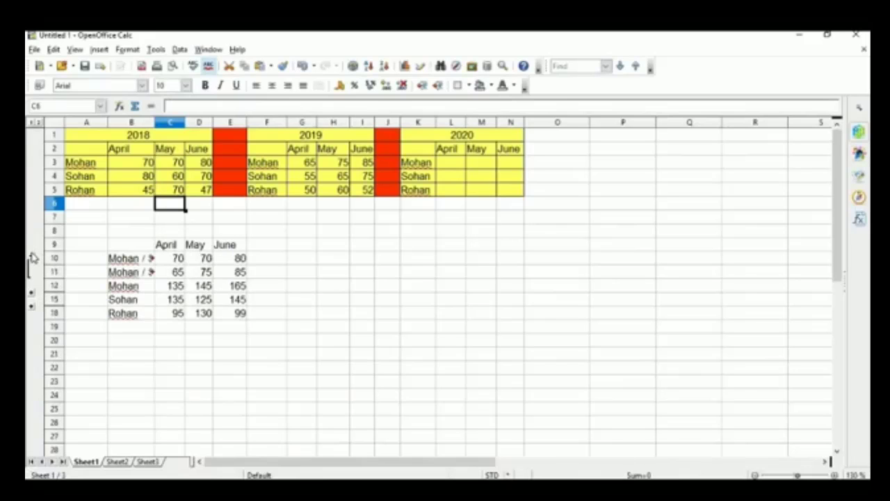
{"action": "left_click", "coordinate": [139, 122]}
{"action": "left_click_drag", "start_coordinate": [155, 123], "coordinate": [184, 123]}
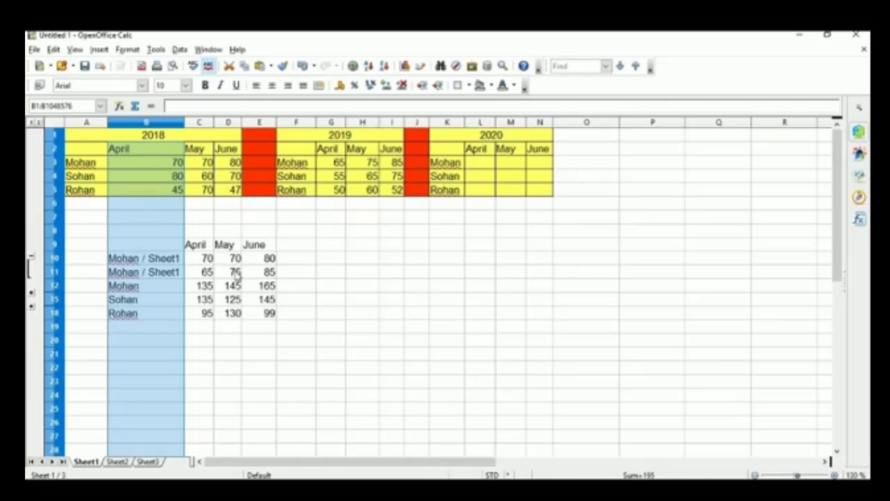
Step: Expand the second and third row groups of the consolidated table and clear the column selection
{"action": "left_click", "coordinate": [31, 295]}
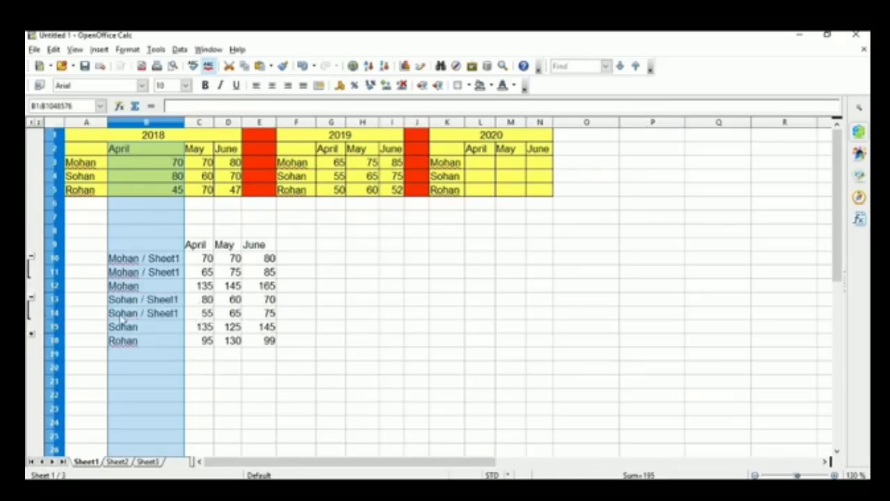
{"action": "left_click", "coordinate": [31, 336]}
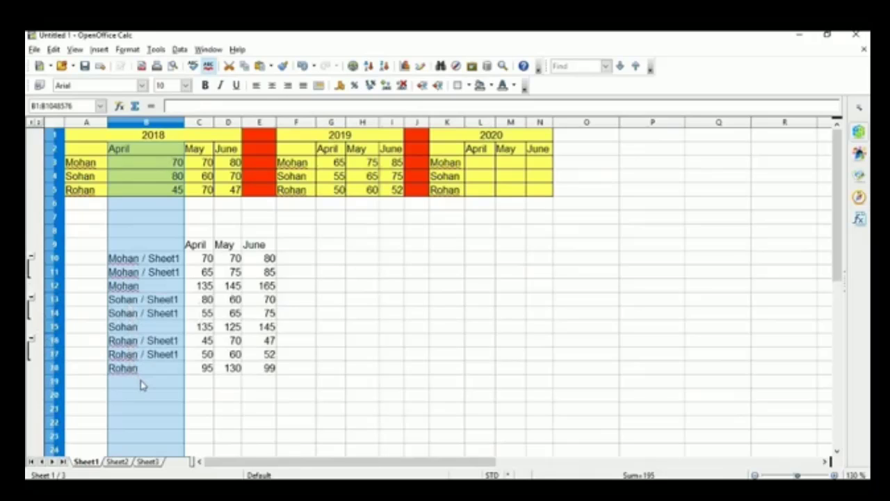
{"action": "left_click", "coordinate": [354, 305]}
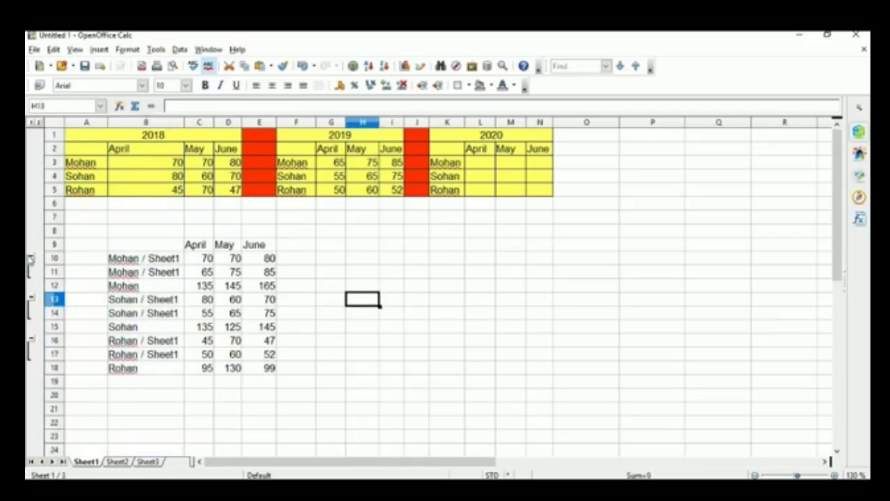
Step: Collapse all three row groups of the consolidated table so only the summary rows show
{"action": "left_click", "coordinate": [31, 256]}
{"action": "left_click", "coordinate": [31, 275]}
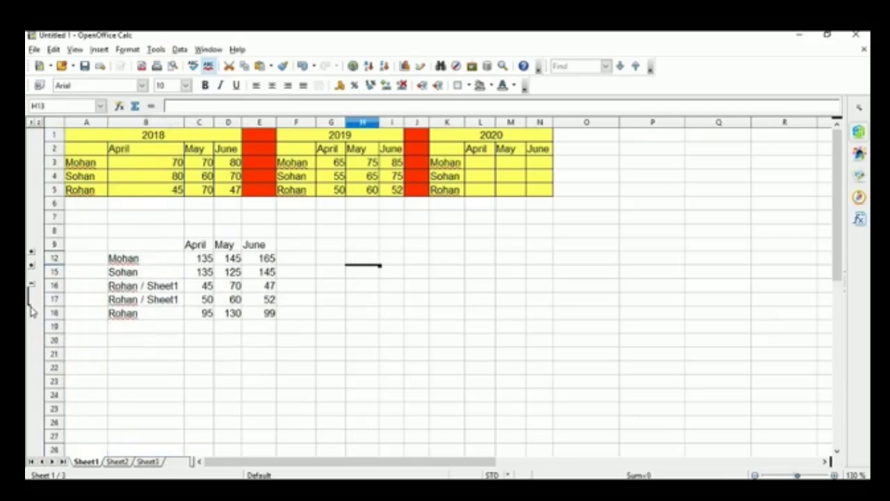
{"action": "left_click", "coordinate": [32, 291]}
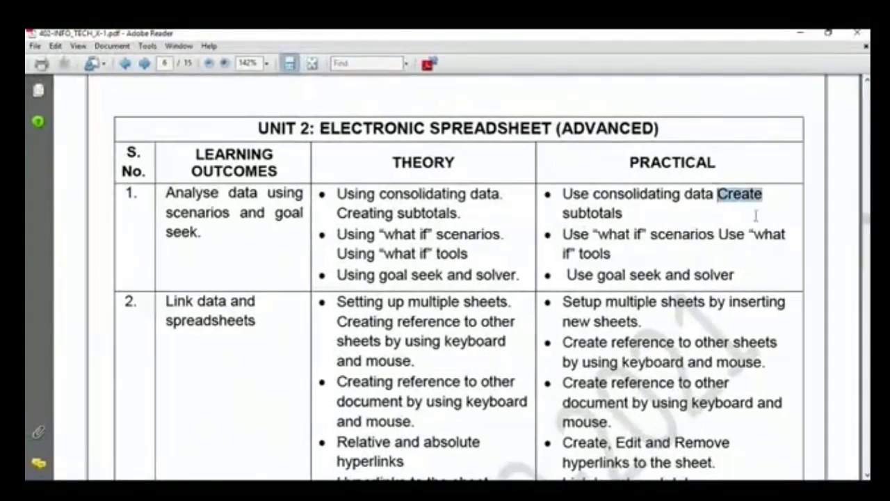
Step: Read the subtotals topic in the syllabus PDF and the Data Analysis guide in Adobe Reader, and return to consolidate.ods in OpenOffice Calc
{"action": "left_click_drag", "start_coordinate": [756, 216], "coordinate": [631, 210]}
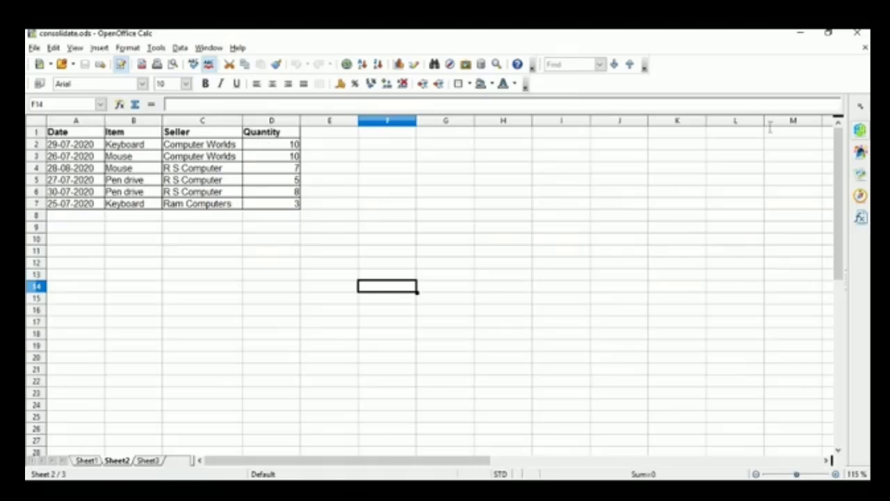
{"action": "left_click", "coordinate": [800, 32]}
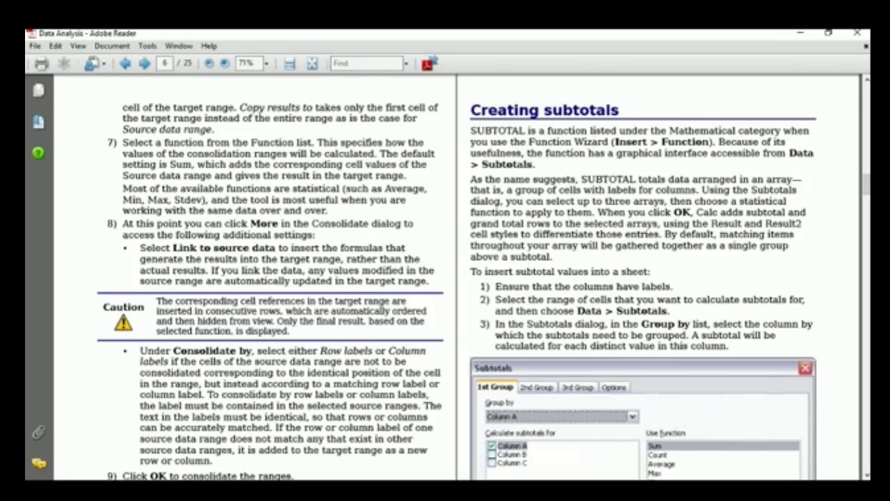
{"action": "key", "text": "alt+Tab"}
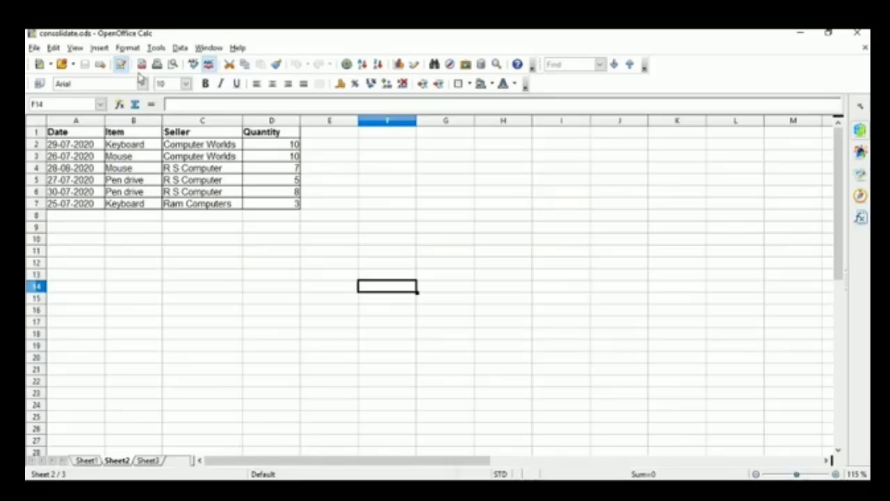
Step: Look up the SUBTOTAL function among the Mathematical functions in the Function Wizard and close it without inserting anything
{"action": "left_click", "coordinate": [101, 48]}
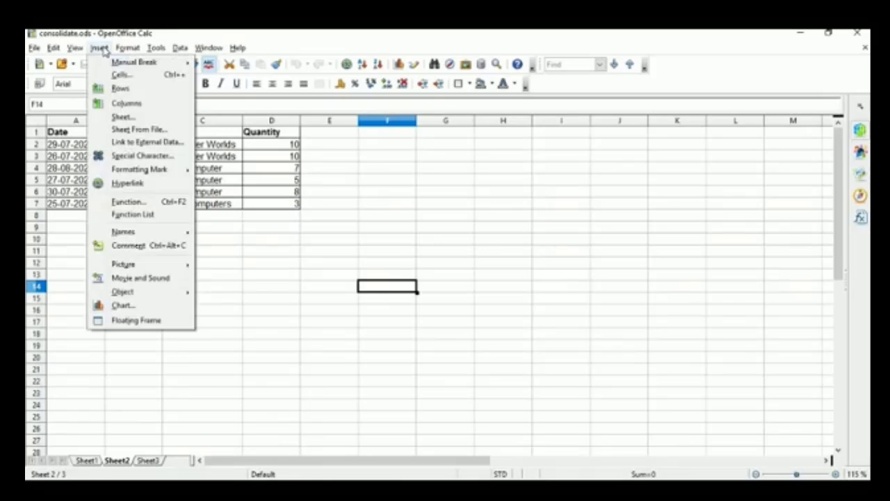
{"action": "left_click", "coordinate": [140, 202]}
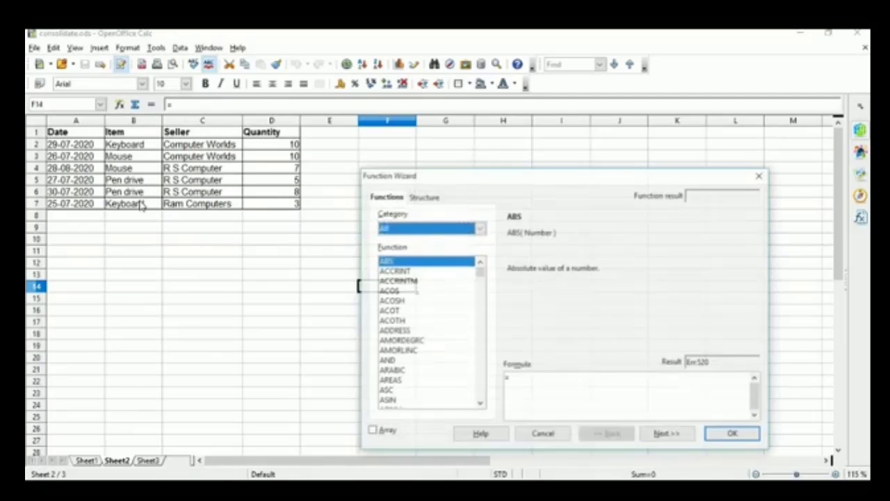
{"action": "left_click", "coordinate": [479, 229]}
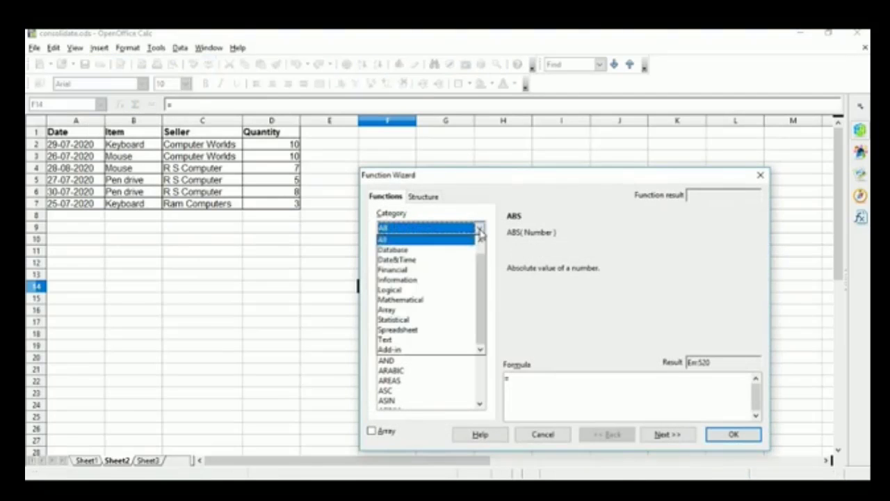
{"action": "left_click", "coordinate": [443, 300]}
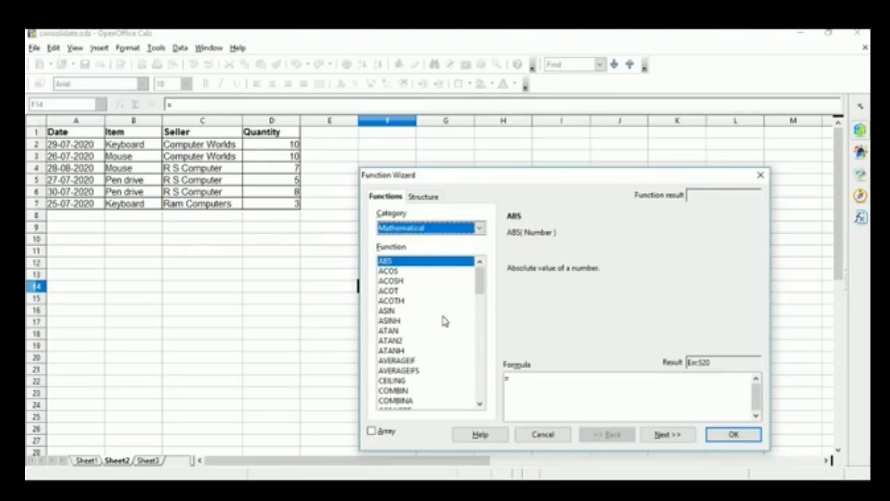
{"action": "scroll", "coordinate": [441, 310], "scroll_direction": "down", "scroll_amount": 10}
{"action": "scroll", "coordinate": [441, 321], "scroll_direction": "down", "scroll_amount": 9}
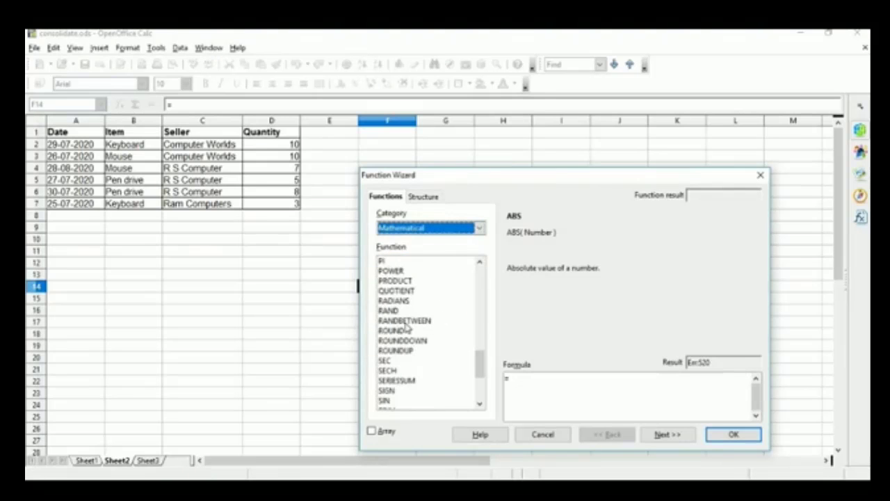
{"action": "left_click", "coordinate": [409, 331]}
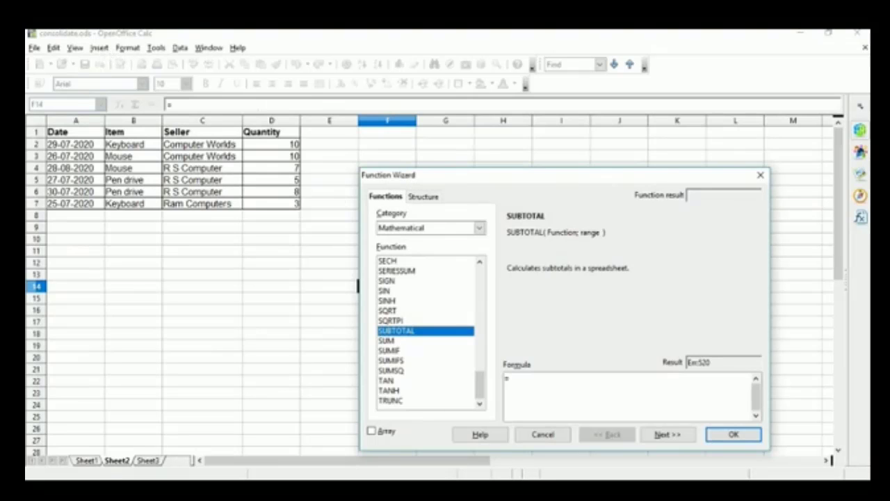
{"action": "left_click", "coordinate": [760, 174]}
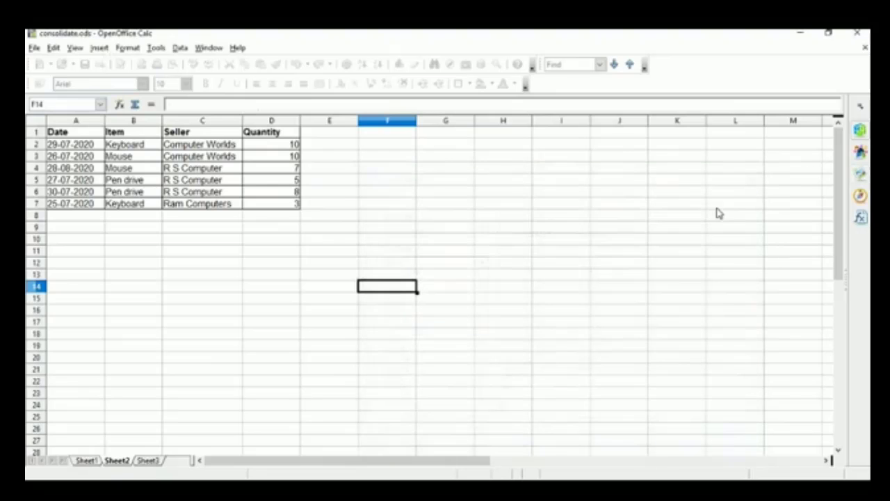
Step: Review the Creating subtotals instructions in the Data Analysis guide in Adobe Reader and return to Sheet2 in OpenOffice Calc
{"action": "left_click", "coordinate": [98, 48]}
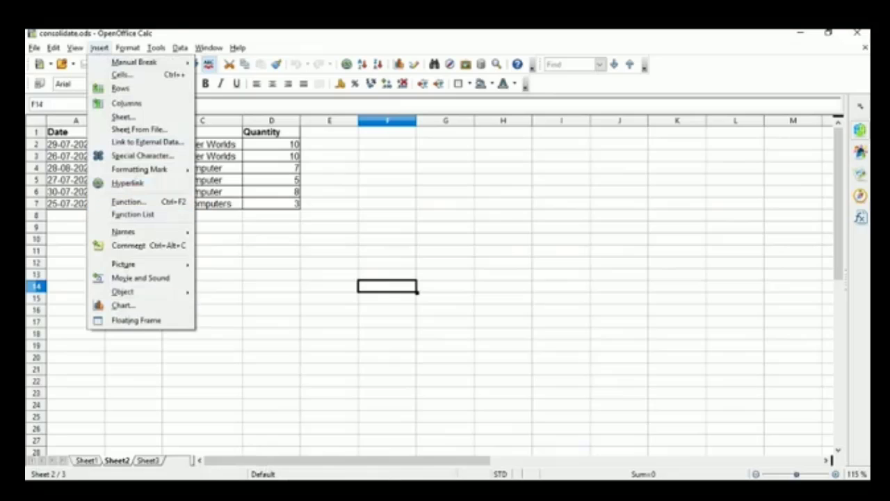
{"action": "left_click", "coordinate": [320, 439]}
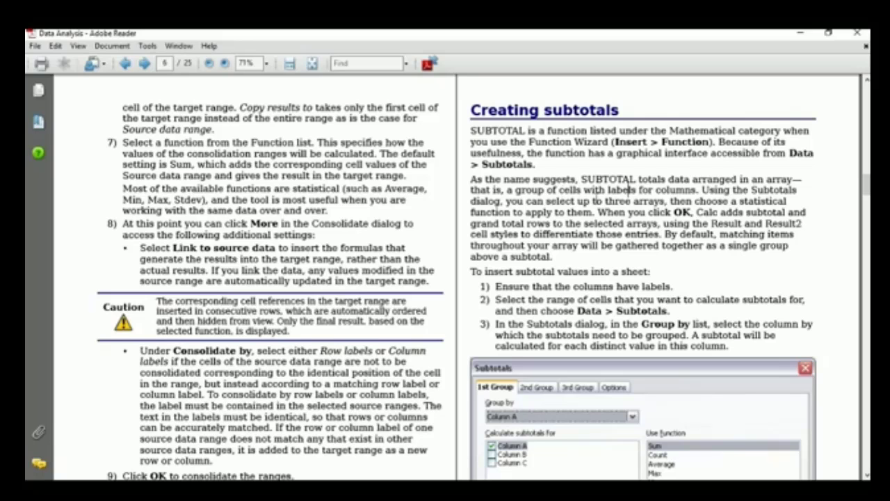
{"action": "key", "text": "alt+Tab"}
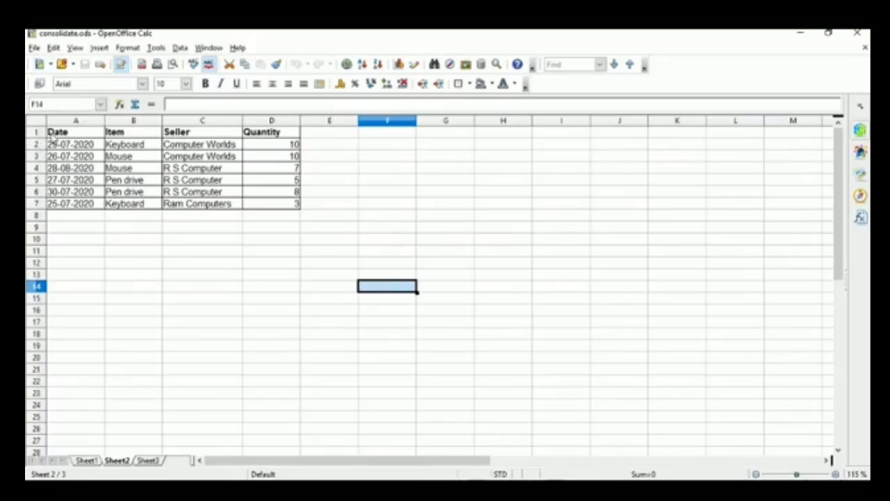
Step: Open the Subtotals dialog for the item purchase table in A1:D7, keeping the table visible beside it
{"action": "left_click_drag", "start_coordinate": [52, 137], "coordinate": [277, 209]}
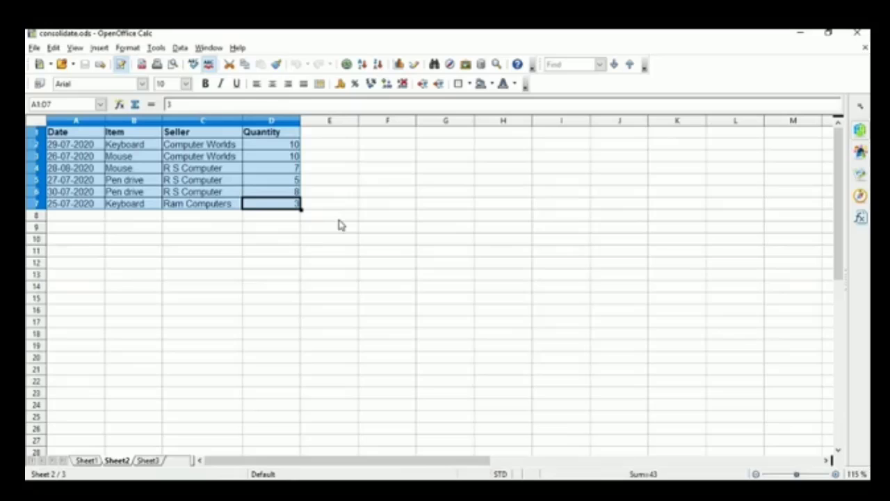
{"action": "left_click", "coordinate": [180, 48]}
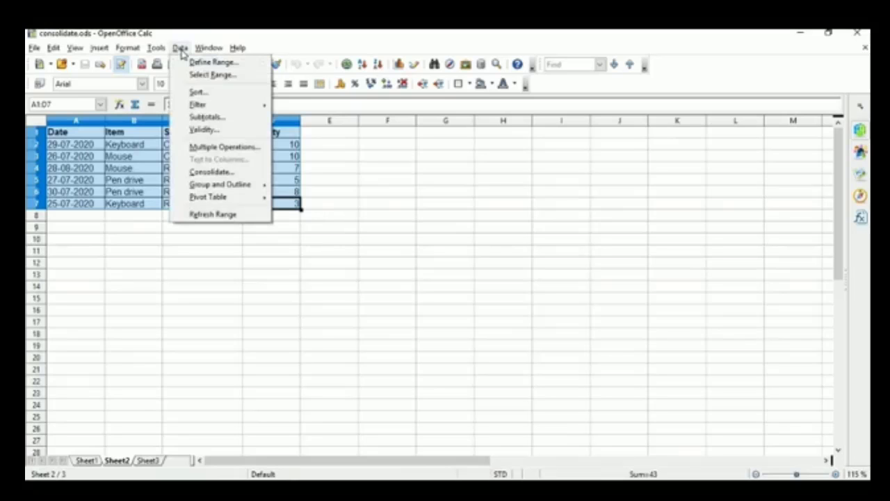
{"action": "left_click", "coordinate": [211, 119]}
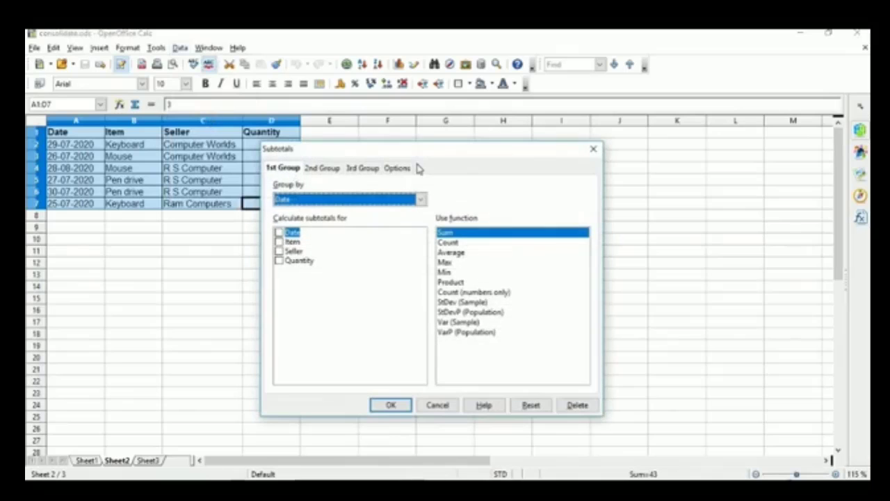
{"action": "left_click_drag", "start_coordinate": [465, 153], "coordinate": [527, 152]}
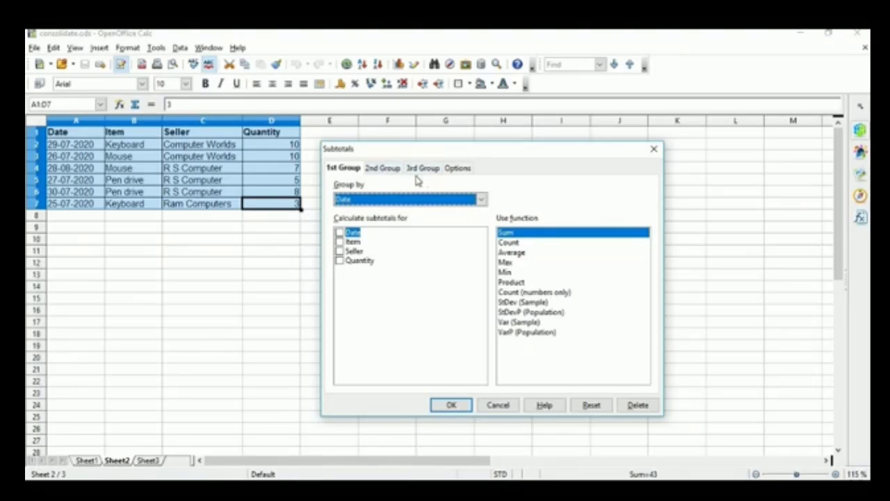
{"action": "left_click", "coordinate": [498, 404]}
Step: Group the table by Item and insert Sum subtotals for the Quantity column
{"action": "left_click", "coordinate": [480, 199]}
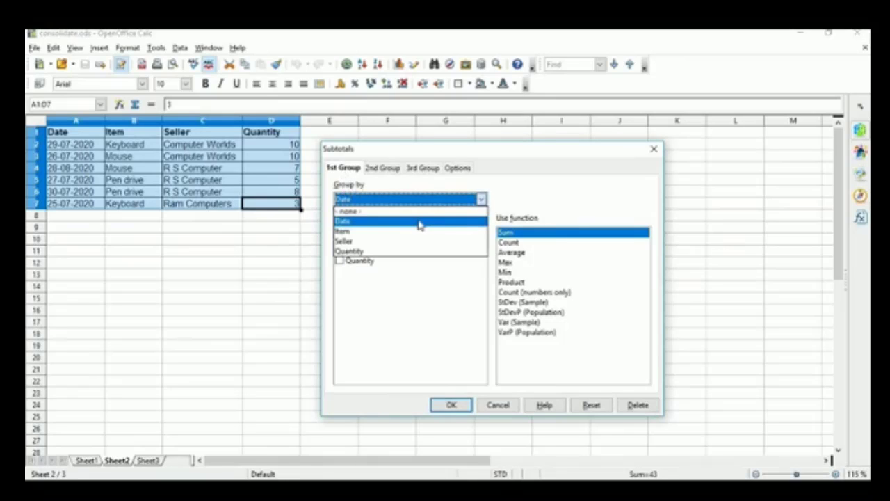
{"action": "left_click", "coordinate": [384, 232]}
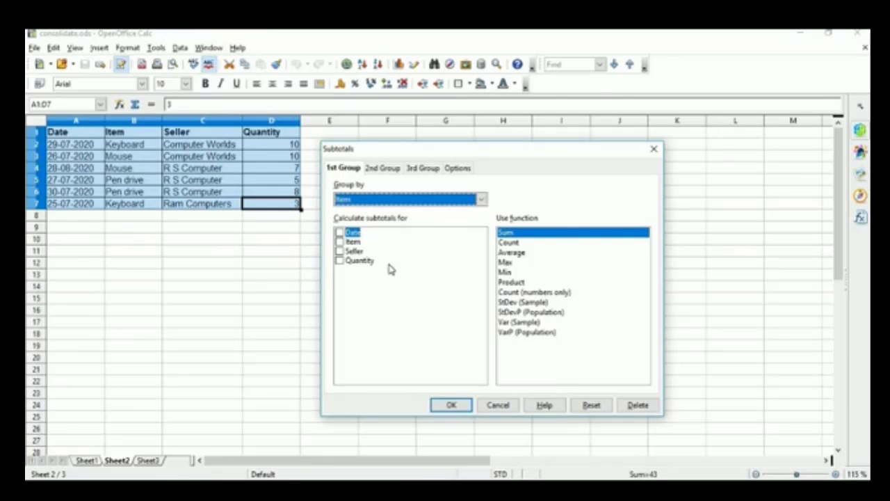
{"action": "left_click_drag", "start_coordinate": [437, 150], "coordinate": [474, 154]}
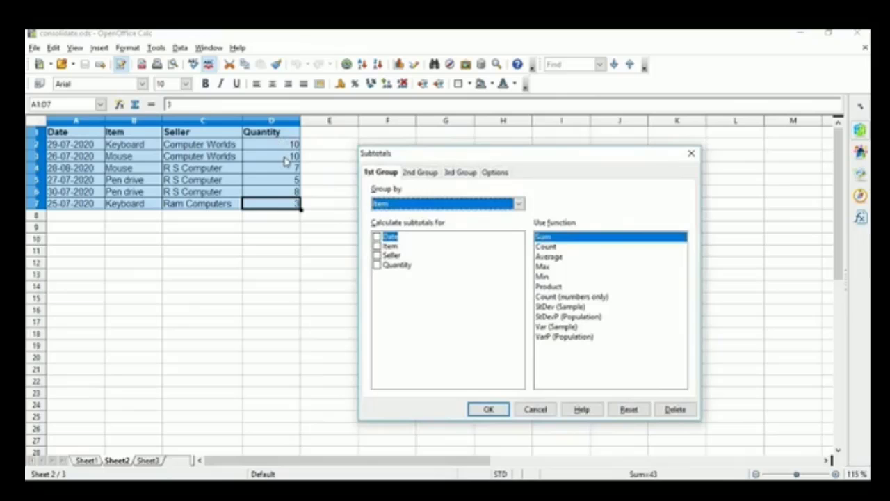
{"action": "left_click", "coordinate": [376, 266]}
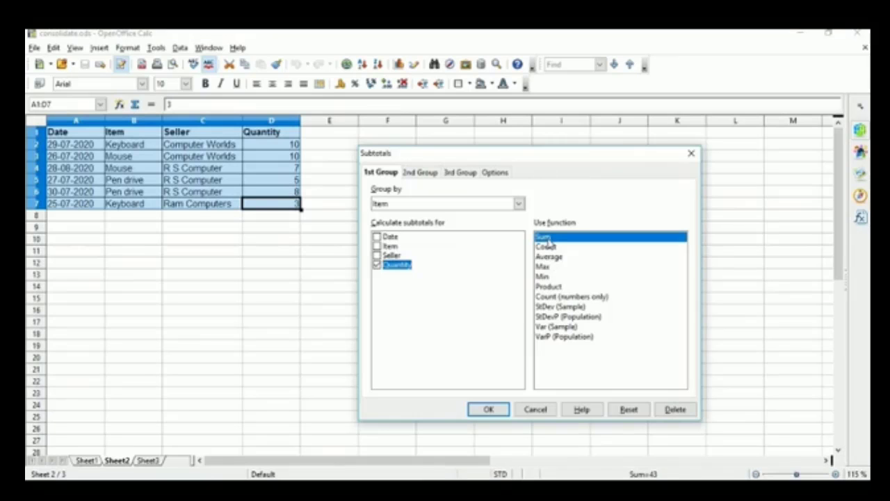
{"action": "left_click", "coordinate": [488, 410]}
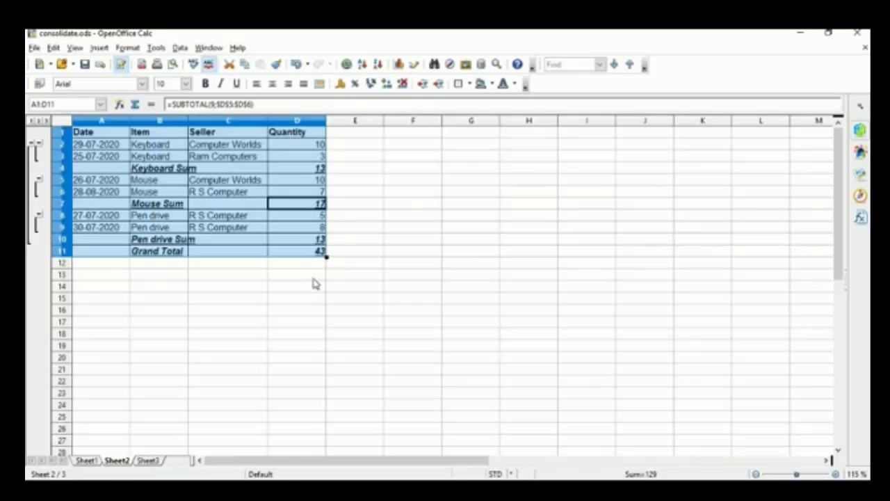
Step: Check the Data Analysis guide in Adobe Reader and review where the subtotal and function commands are found in OpenOffice Calc
{"action": "key", "text": "alt+Tab"}
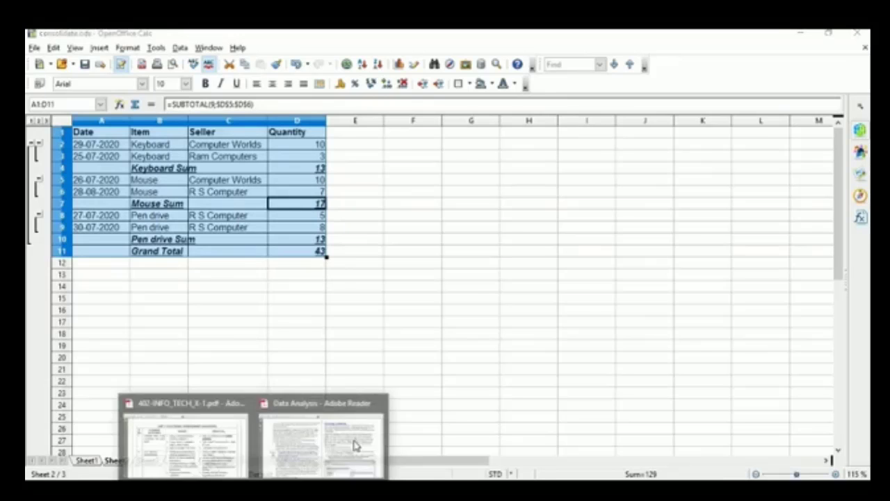
{"action": "left_click", "coordinate": [299, 445]}
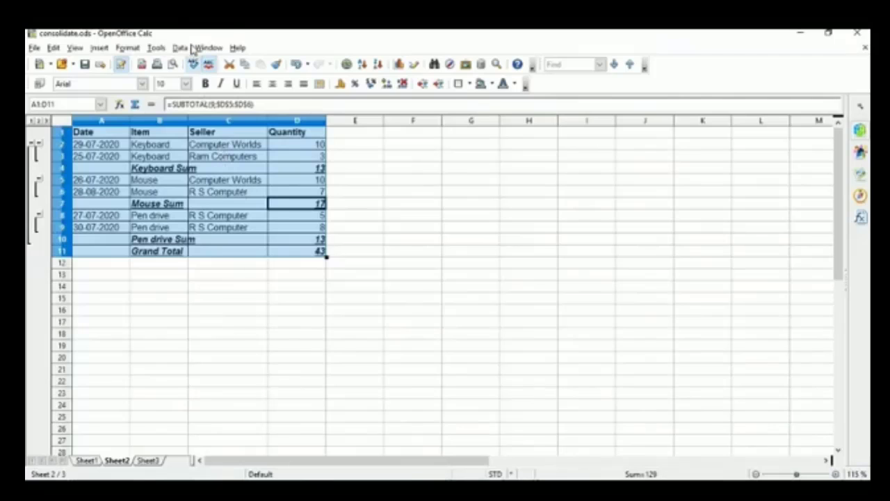
{"action": "left_click", "coordinate": [188, 50]}
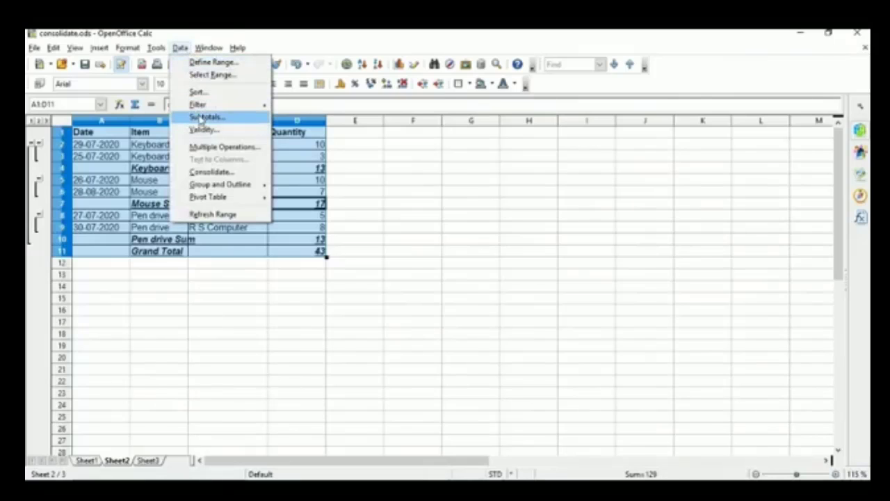
{"action": "left_click", "coordinate": [103, 51]}
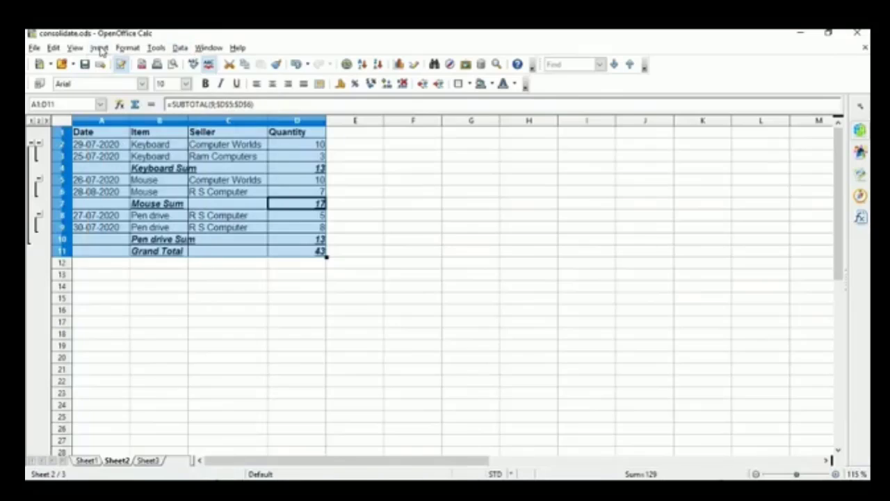
{"action": "left_click", "coordinate": [101, 48]}
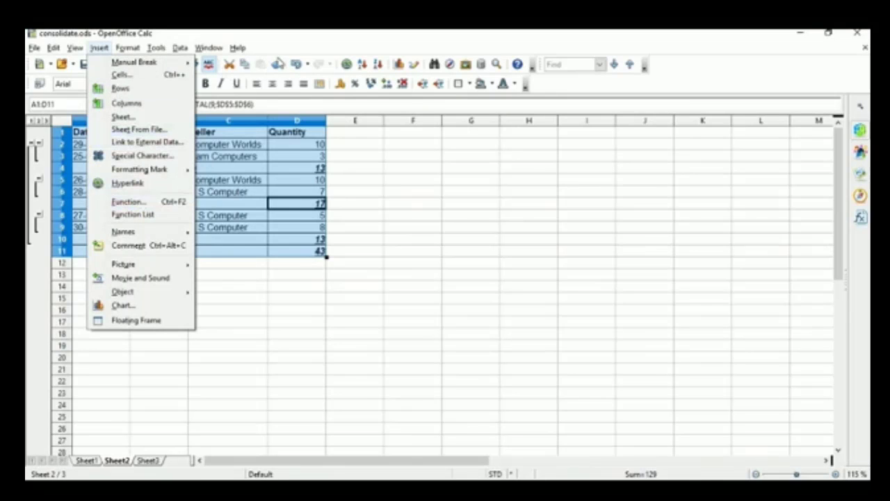
{"action": "left_click", "coordinate": [291, 47]}
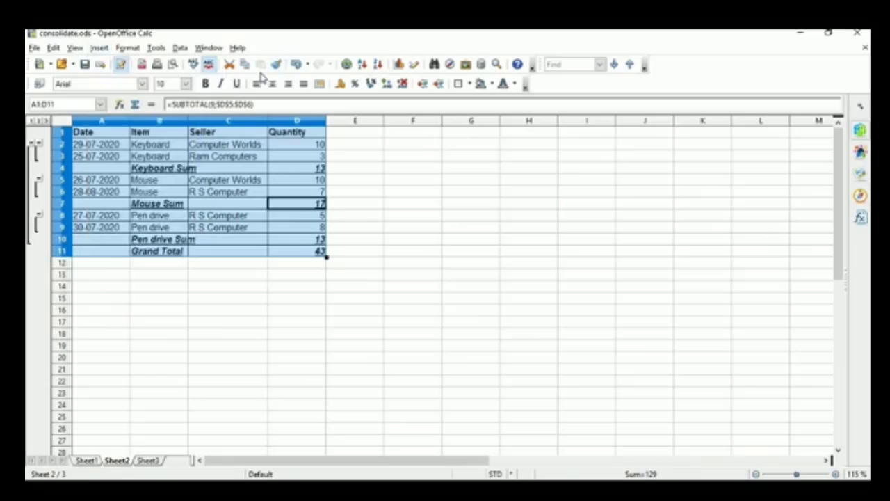
Step: Regroup the subtotals in the purchase table on Sheet2 by Seller, using Sum for the Quantity column, and save the workbook
{"action": "left_click", "coordinate": [412, 286]}
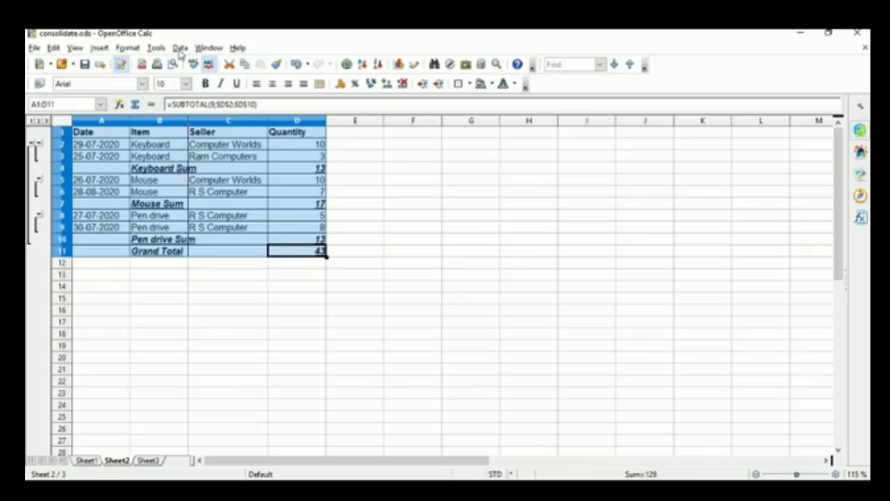
{"action": "left_click", "coordinate": [180, 48]}
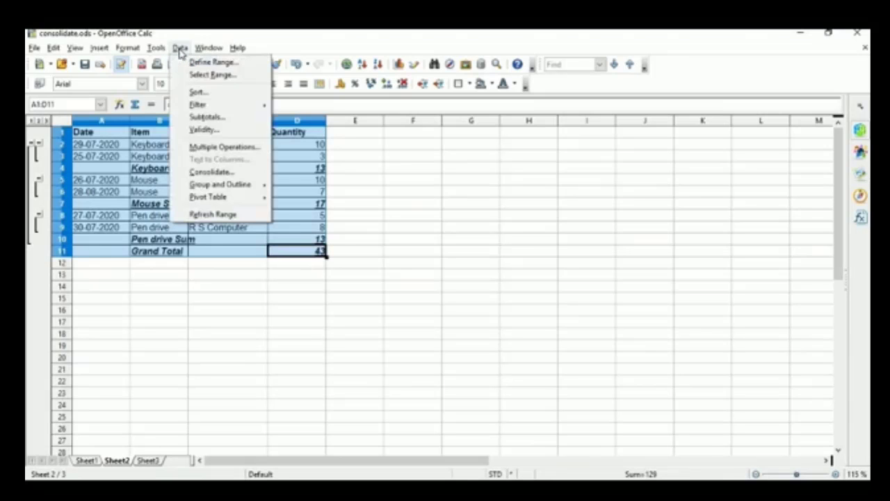
{"action": "left_click", "coordinate": [202, 118]}
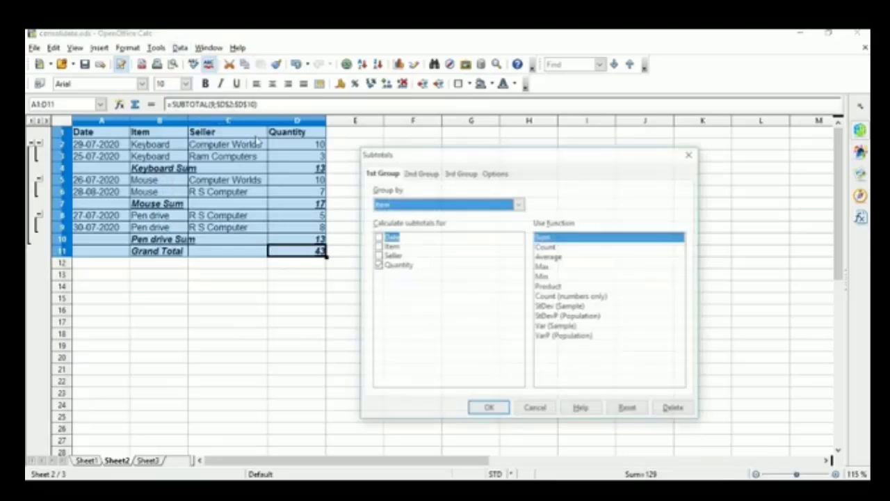
{"action": "left_click", "coordinate": [401, 204]}
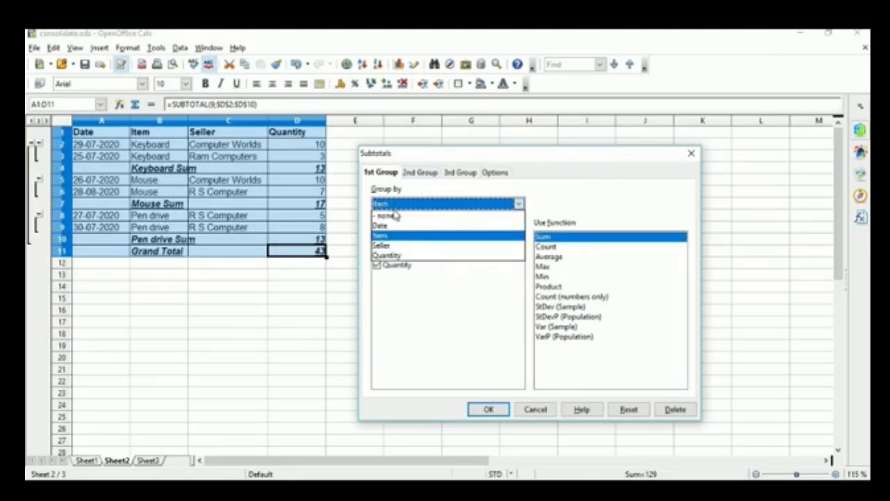
{"action": "left_click", "coordinate": [391, 248]}
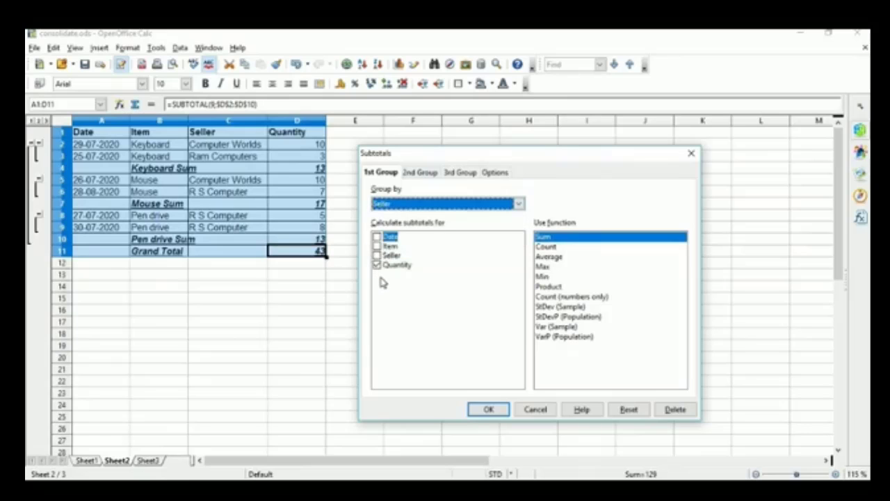
{"action": "left_click", "coordinate": [377, 264]}
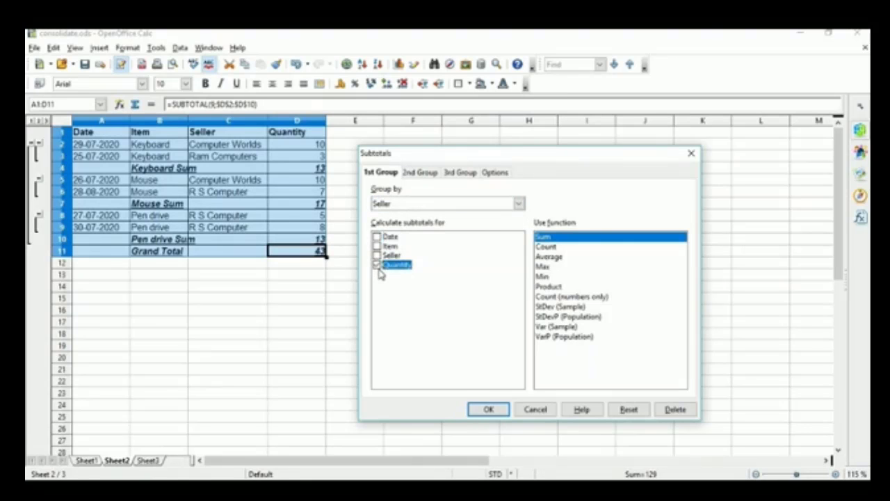
{"action": "left_click", "coordinate": [486, 410]}
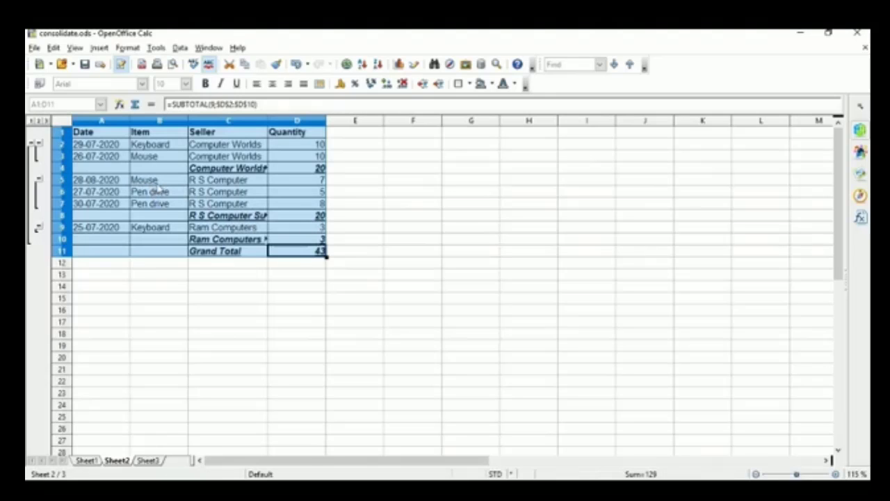
{"action": "key", "text": "ctrl+s"}
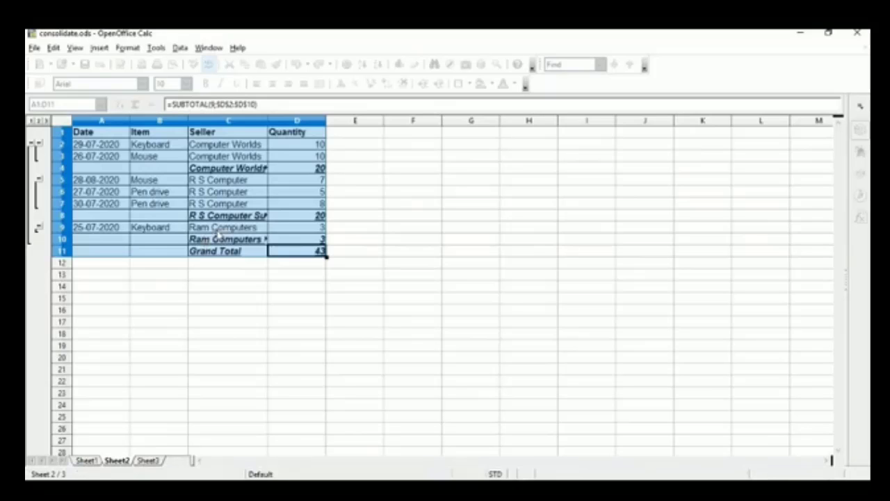
Step: Add a second subtotal group by Item to the Seller-grouped table, using the Sum function for the Quantity column
{"action": "left_click", "coordinate": [180, 48]}
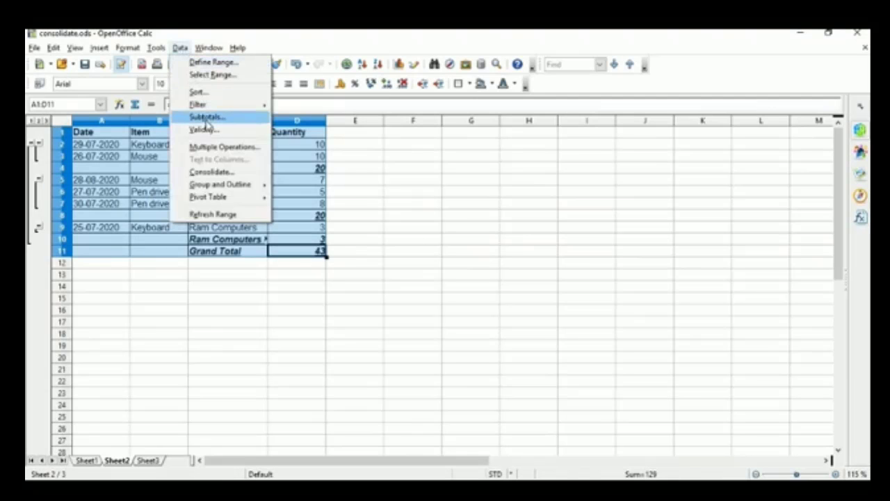
{"action": "left_click", "coordinate": [207, 118]}
{"action": "left_click_drag", "start_coordinate": [536, 159], "coordinate": [570, 159]}
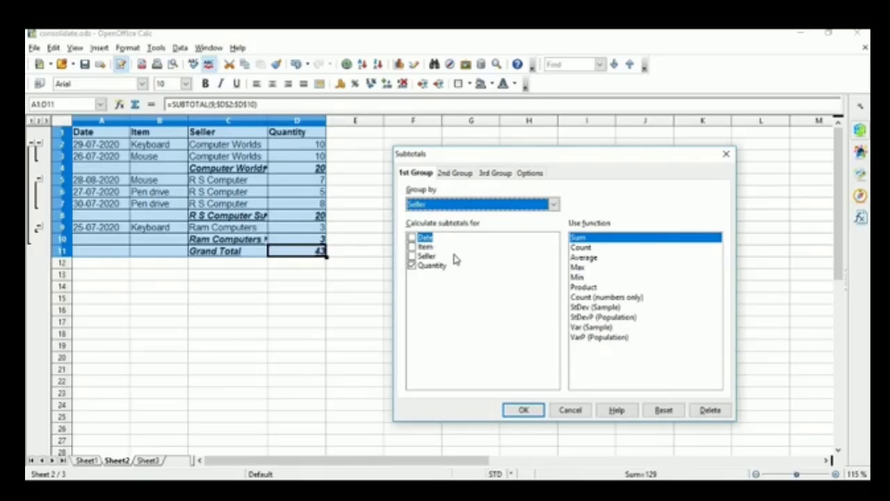
{"action": "left_click", "coordinate": [459, 174]}
{"action": "left_click", "coordinate": [477, 205]}
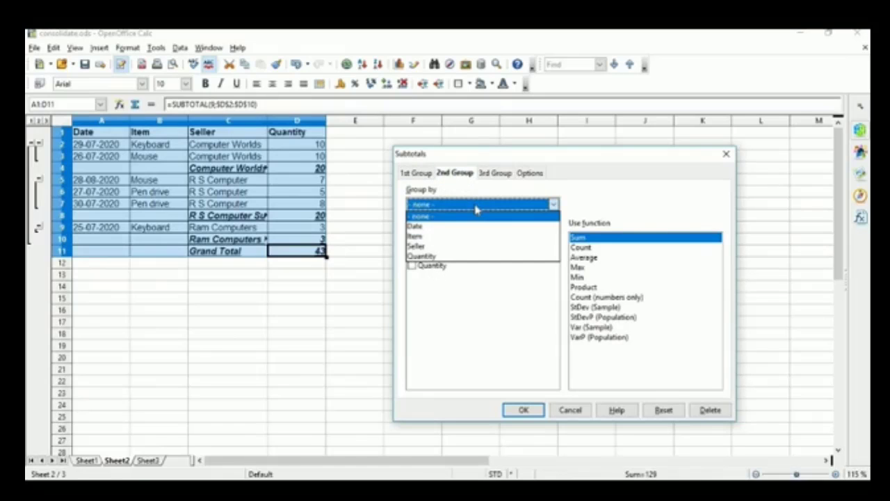
{"action": "left_click", "coordinate": [473, 236]}
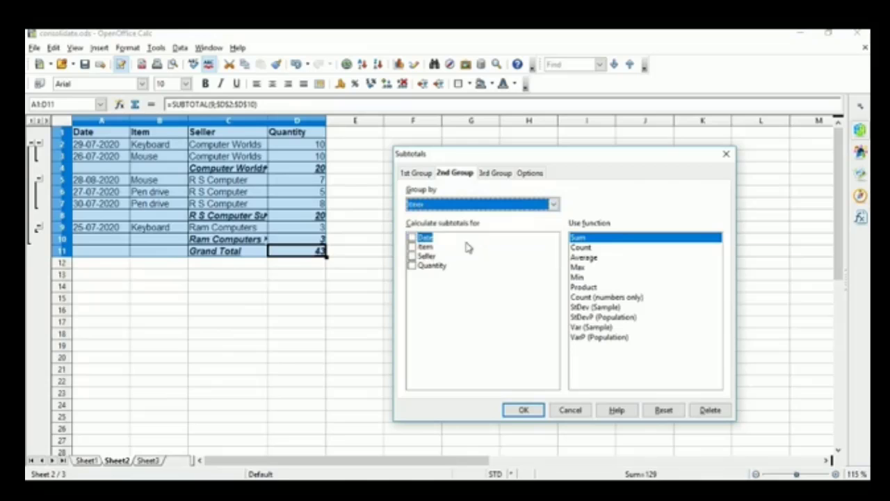
{"action": "left_click", "coordinate": [429, 270]}
{"action": "left_click", "coordinate": [412, 266]}
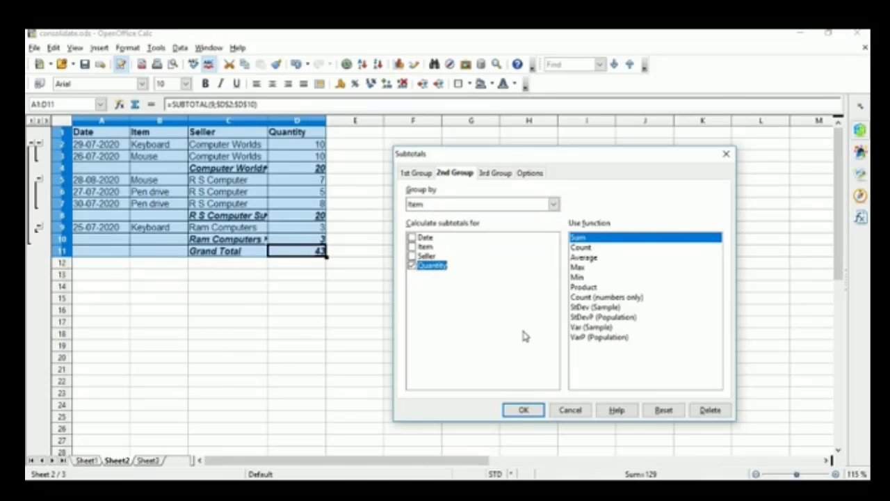
{"action": "left_click", "coordinate": [524, 410]}
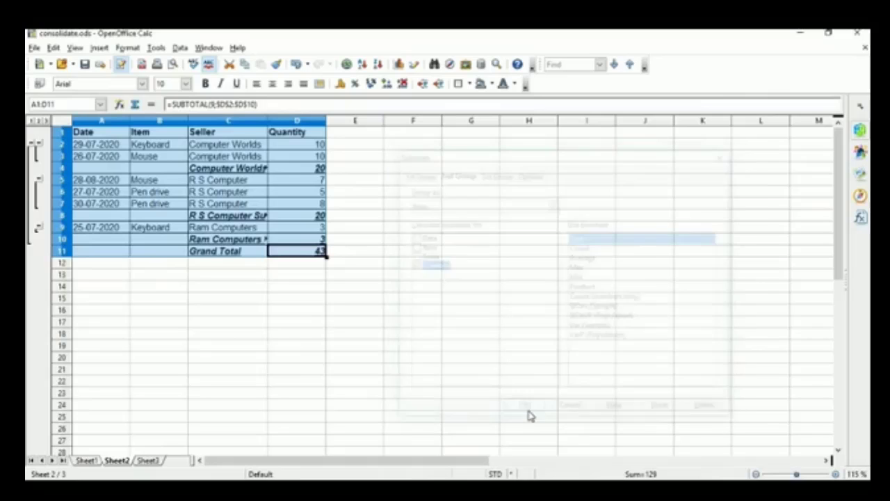